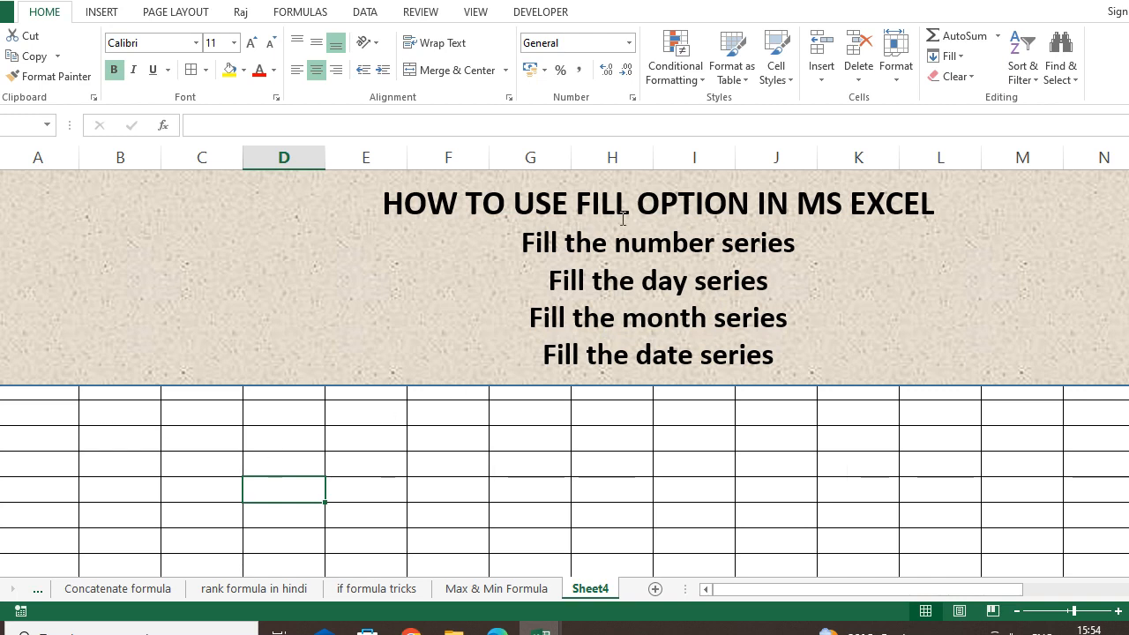
Enter 1 and 2 in the first cells of column B below the banner.
drag(833, 248, 723, 247)
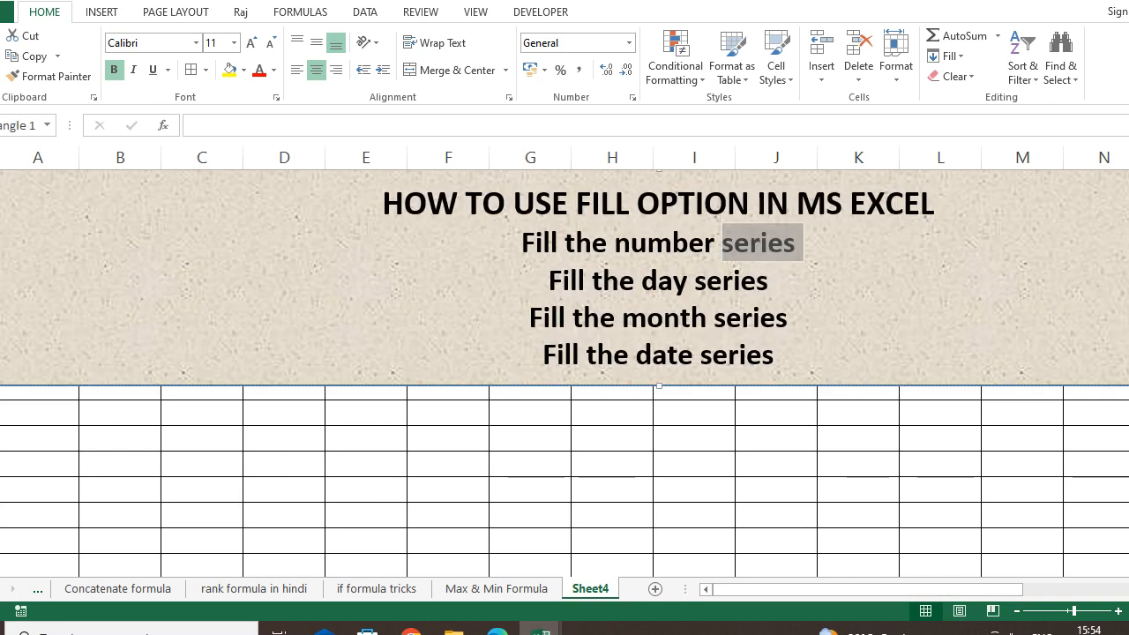
click(72, 489)
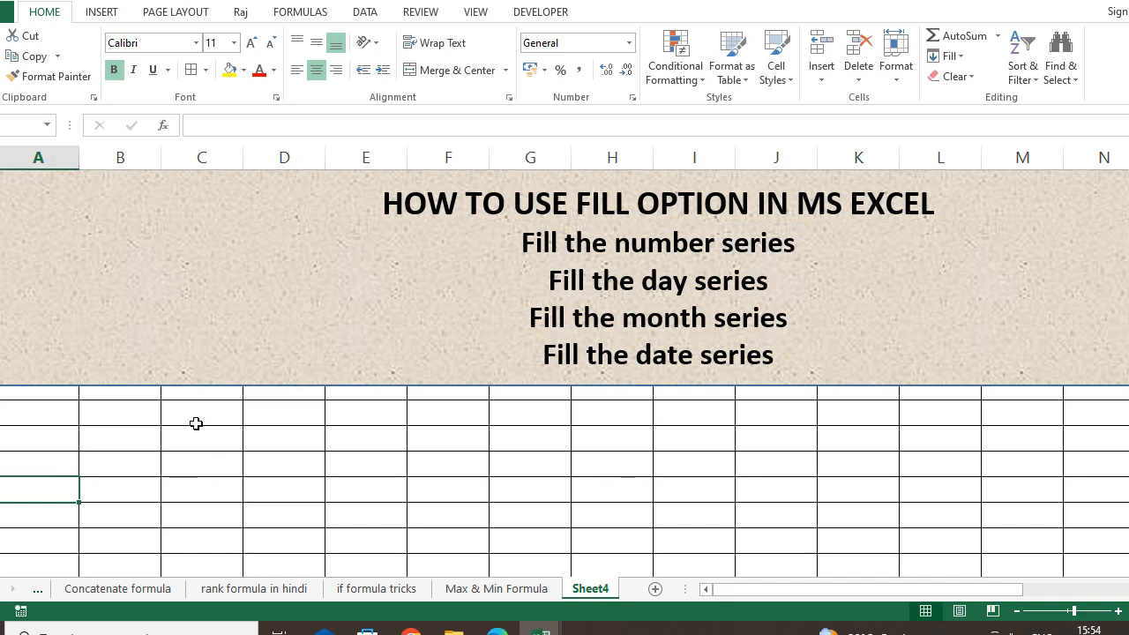
click(141, 420)
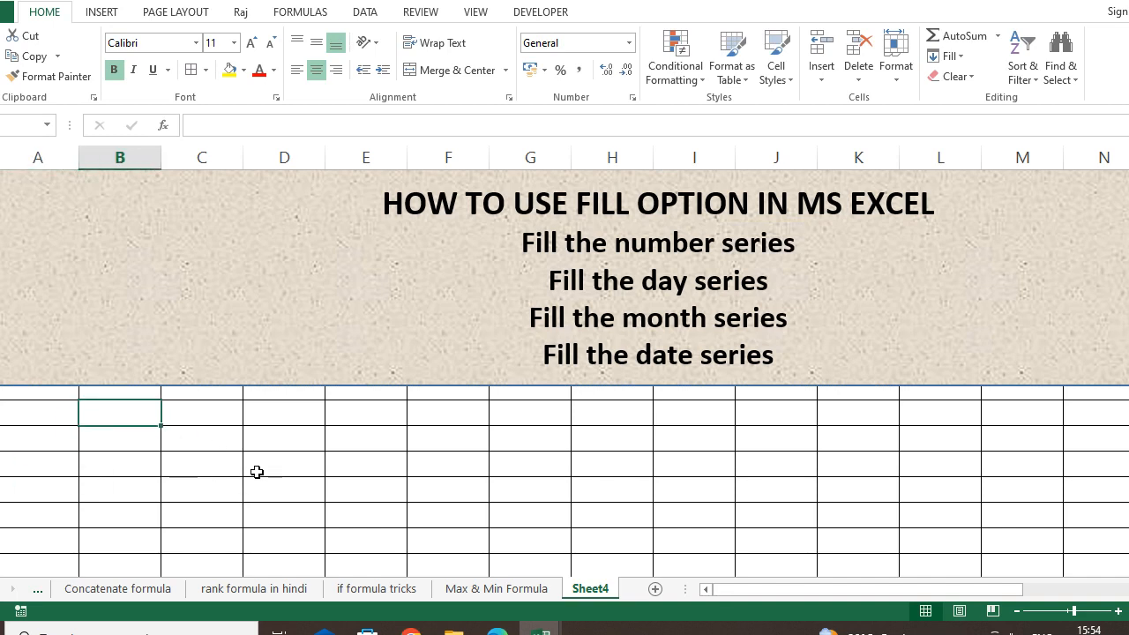
key(Return)
text(2)
key(Return)
Type 3 through 6 below them, then select and delete those extra values.
text(3)
key(Return)
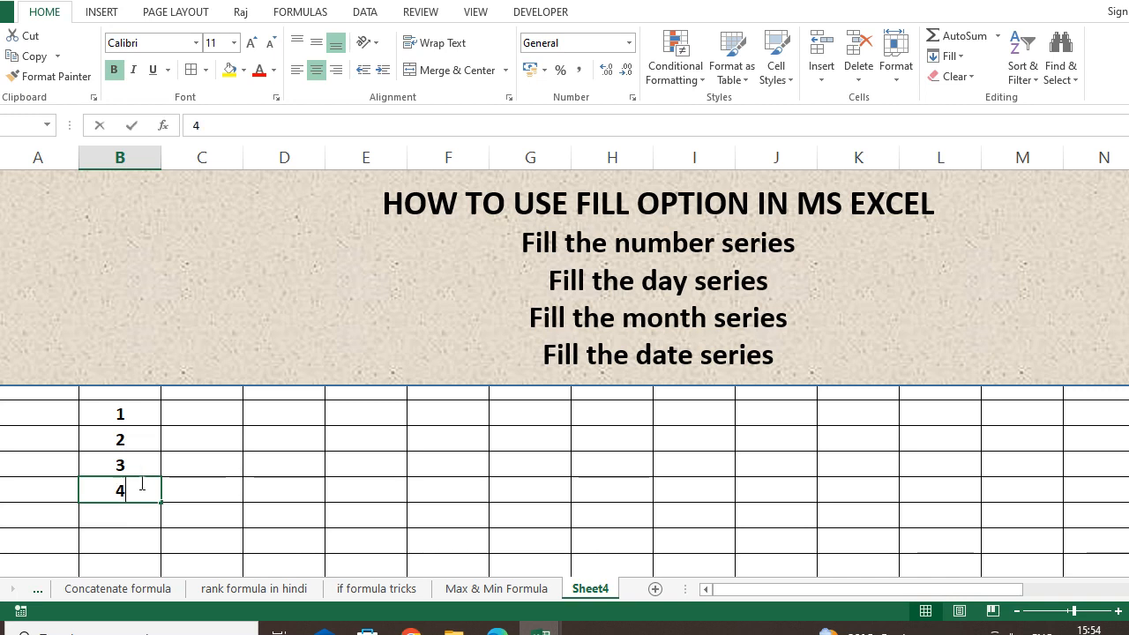
text(4)
key(Return)
text(5)
key(Return)
text(6)
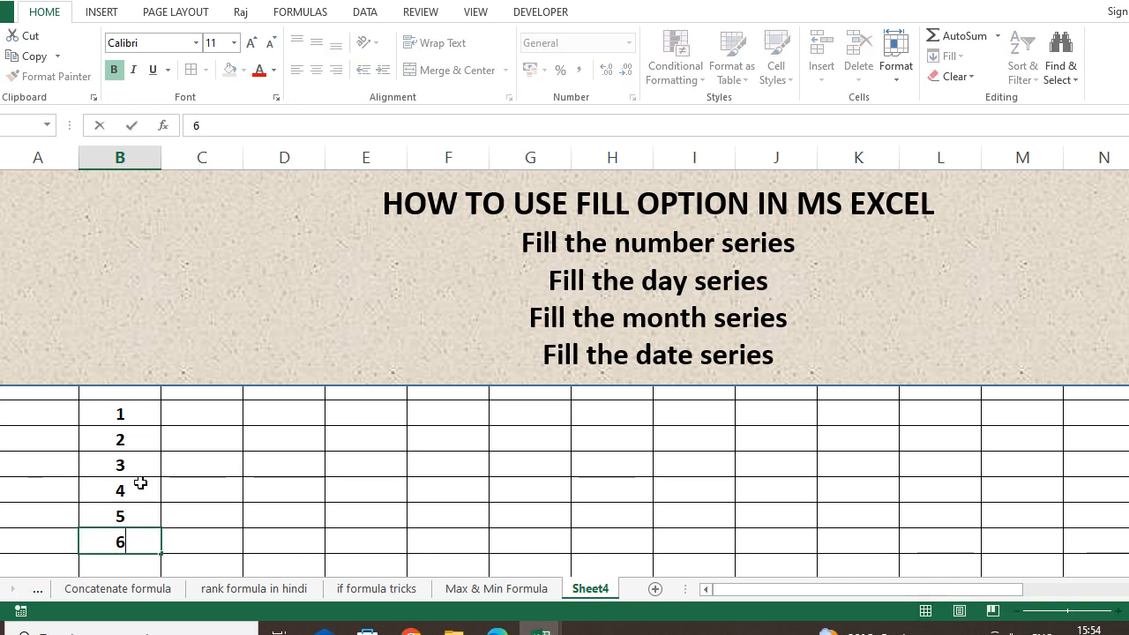
key(Return)
drag(144, 440, 146, 522)
key(Delete)
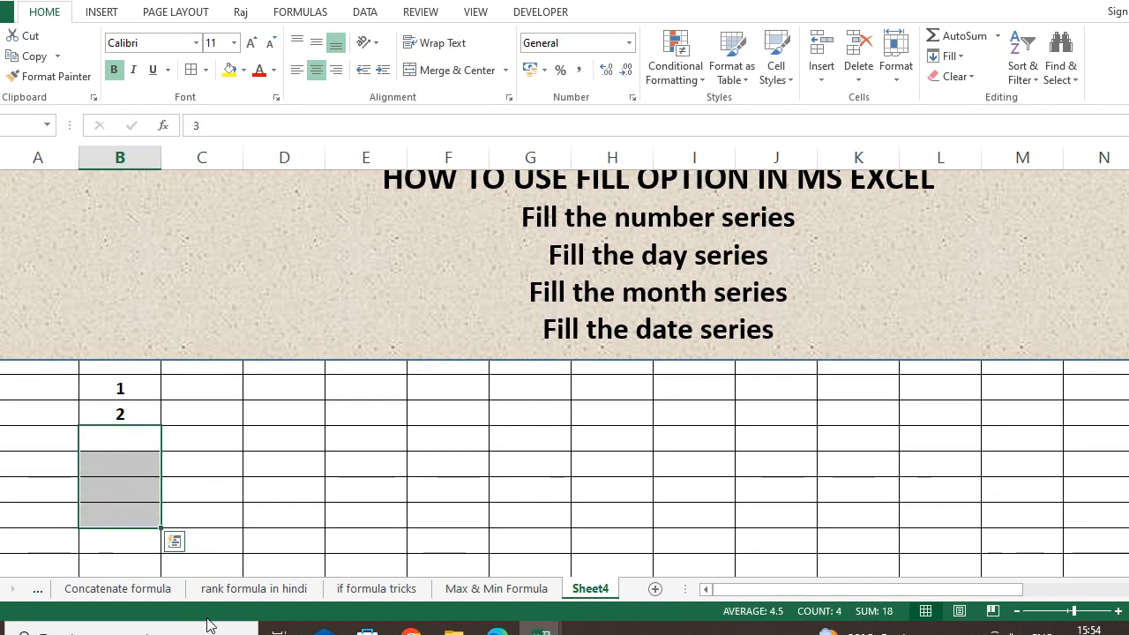
Select the 1 and 2 in column B and fill the series down to 100.
click(365, 407)
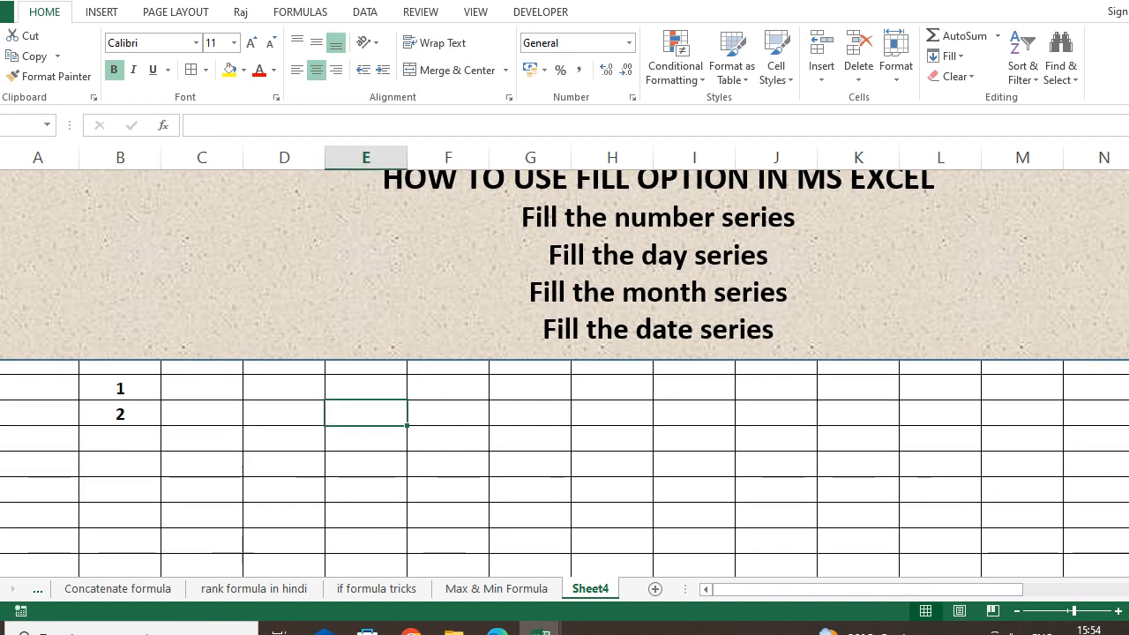
drag(93, 379, 103, 403)
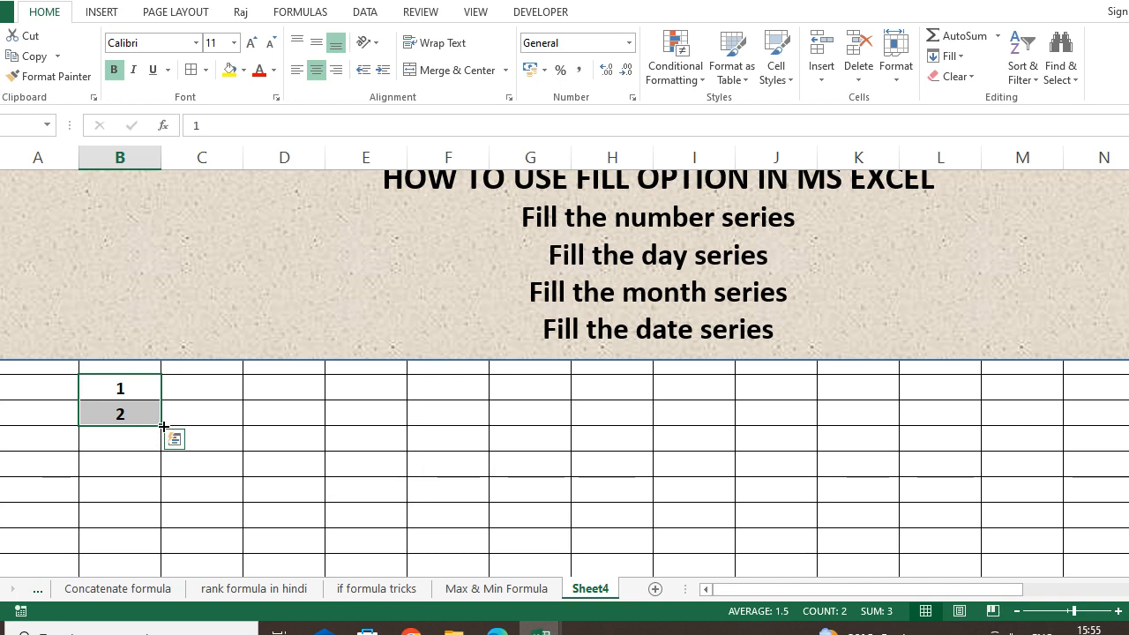
drag(162, 426, 165, 569)
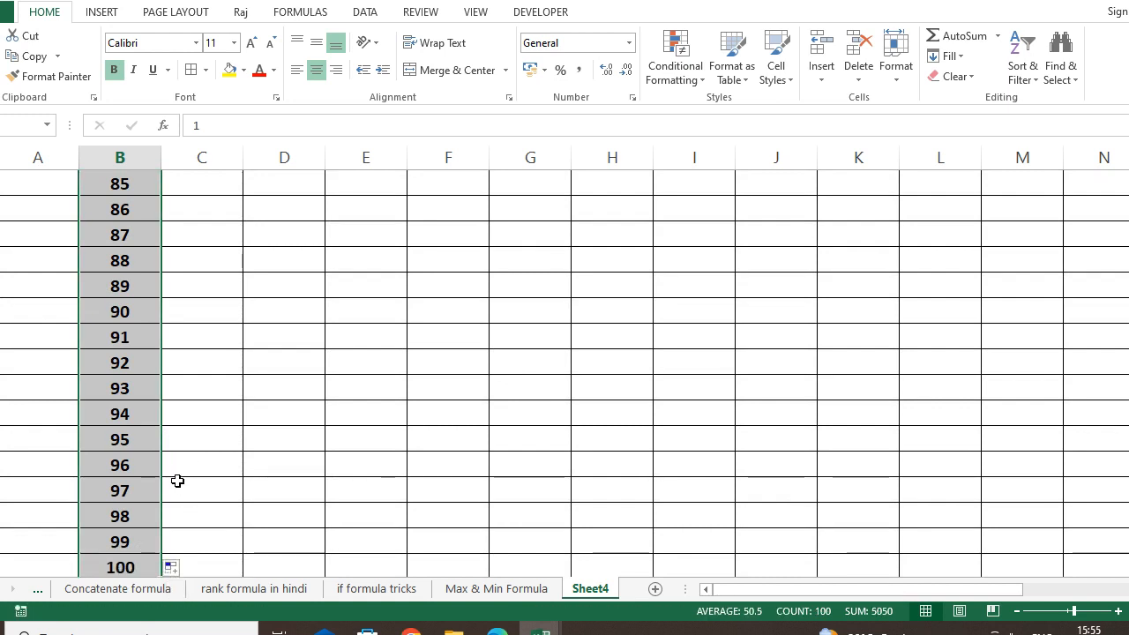
scroll(177, 480, up, 5)
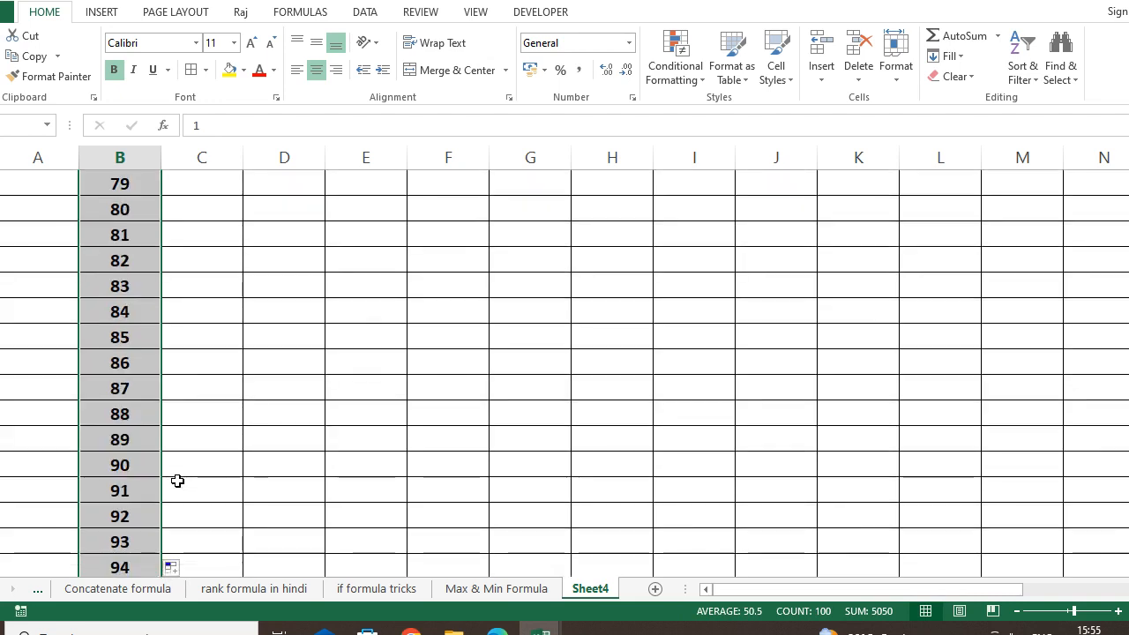
scroll(177, 481, up, 1)
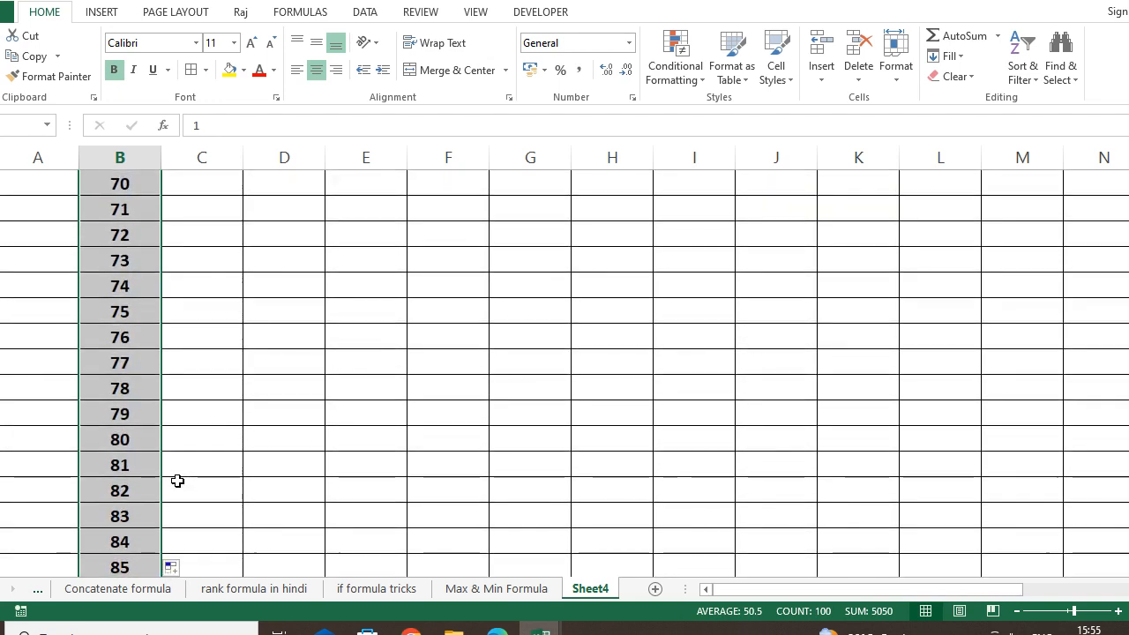
scroll(178, 480, up, 15)
scroll(157, 473, up, 10)
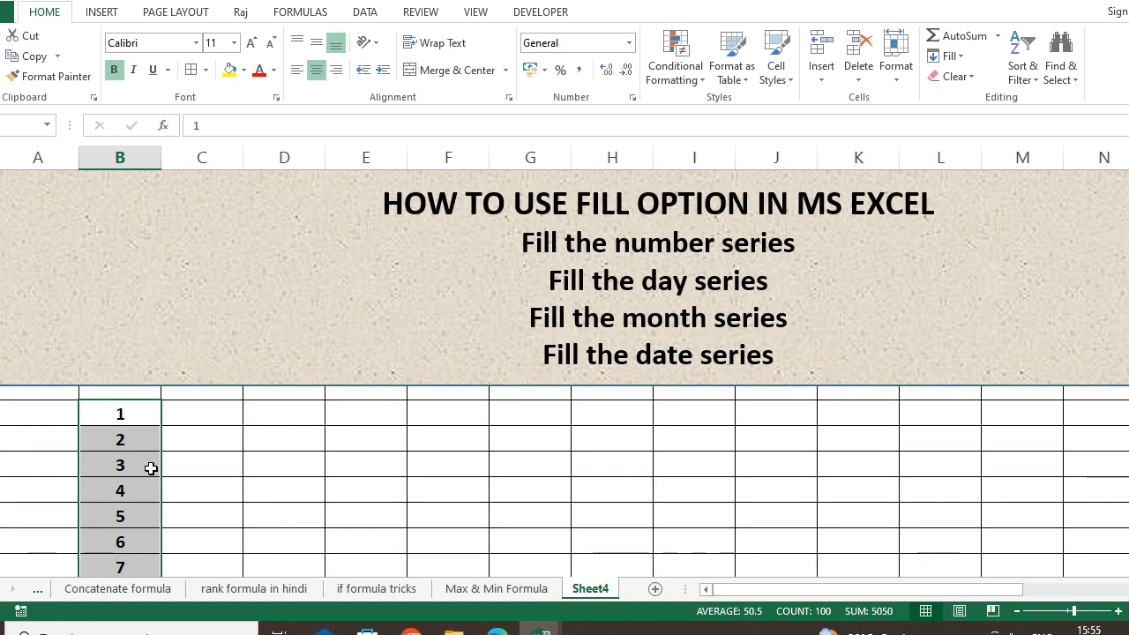
Enter 2 and 4 at the top of column C, removing an extra 6.
click(250, 441)
click(218, 413)
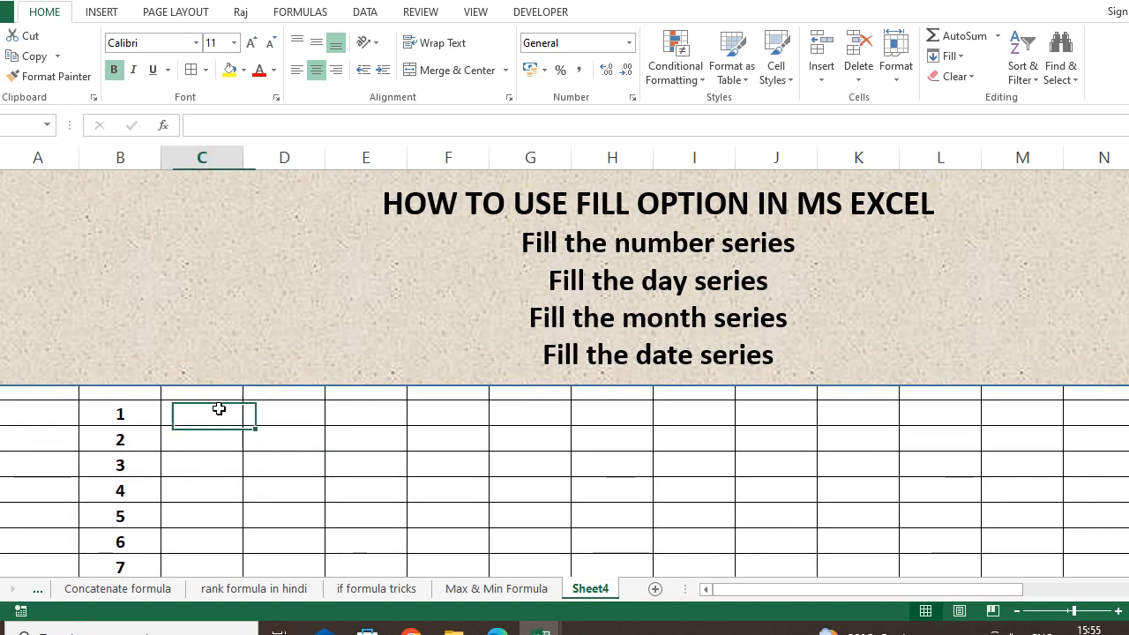
click(100, 435)
click(148, 489)
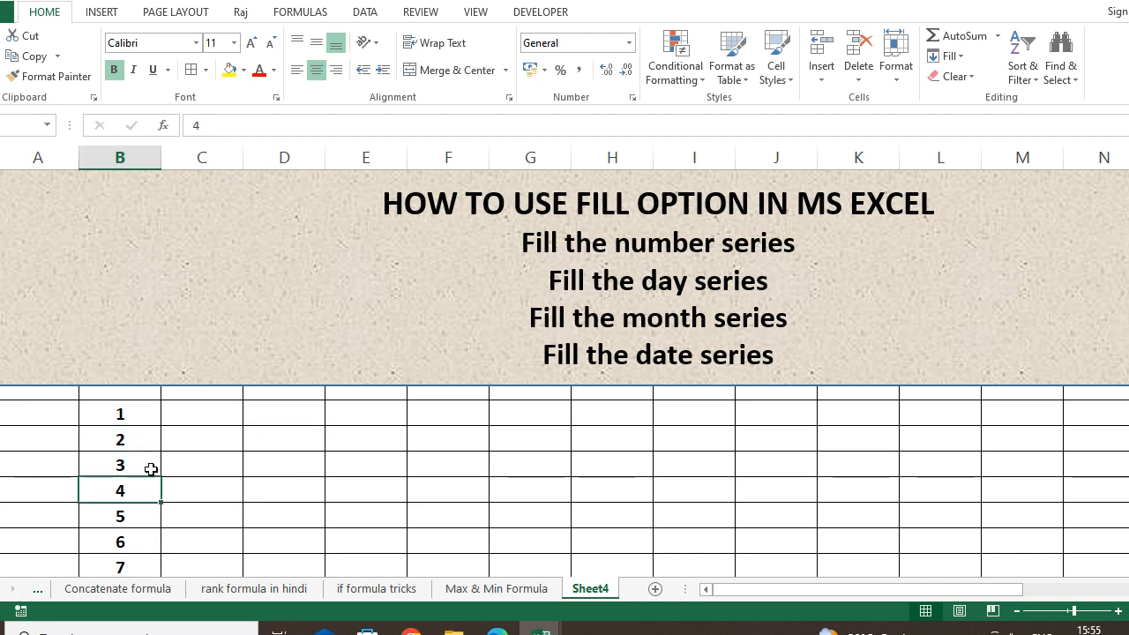
click(222, 418)
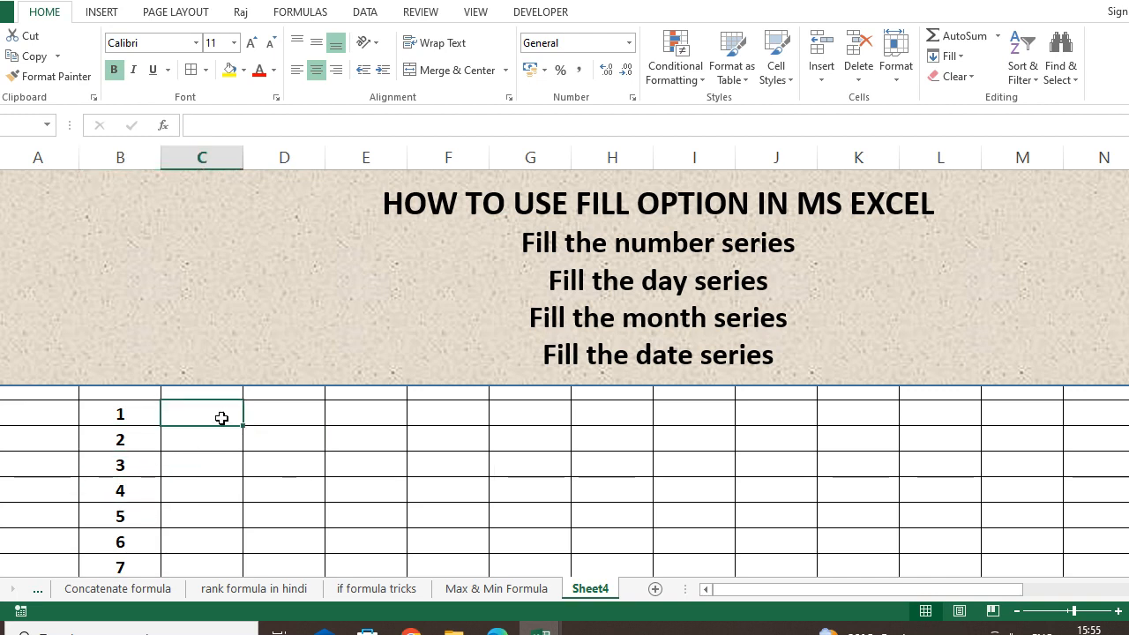
text(2)
key(Return)
text(4)
key(Return)
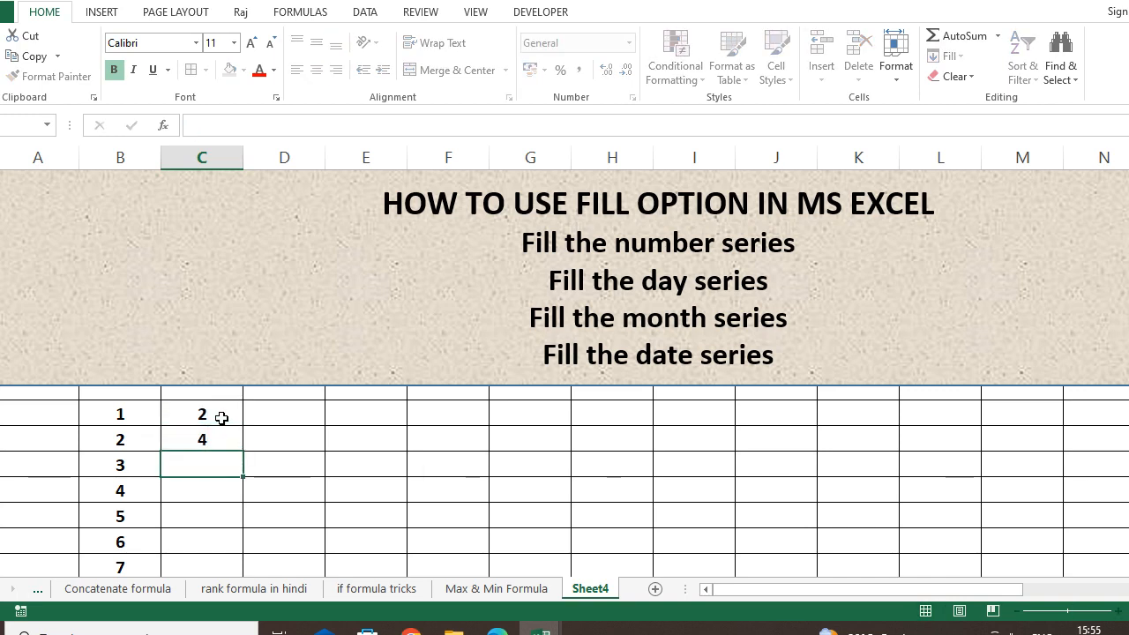
text(6)
key(Return)
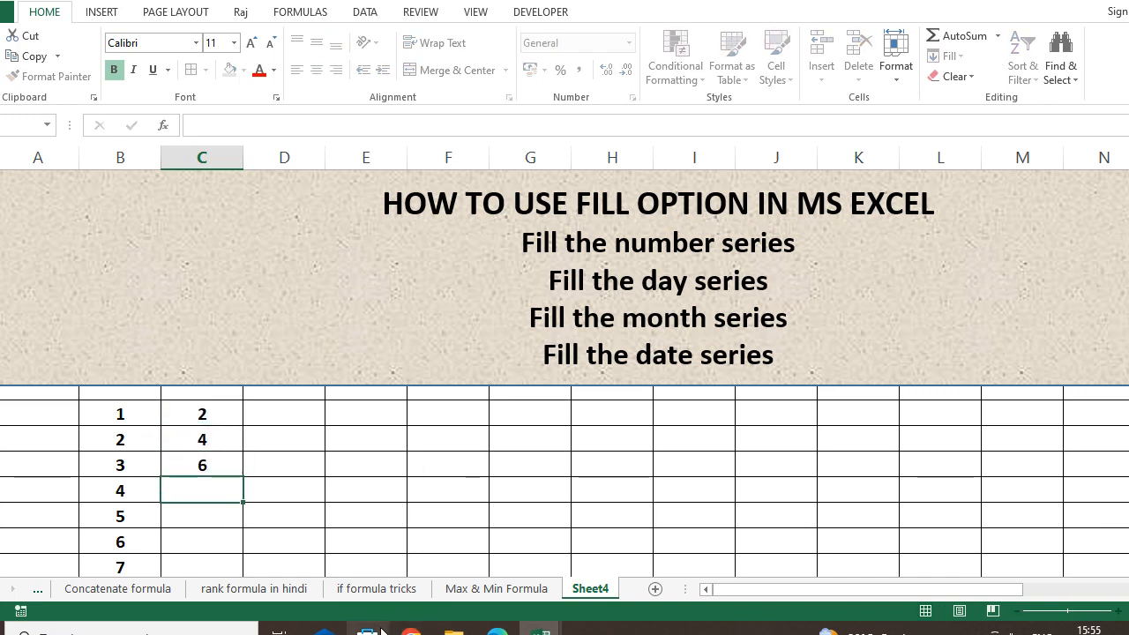
click(232, 468)
key(Delete)
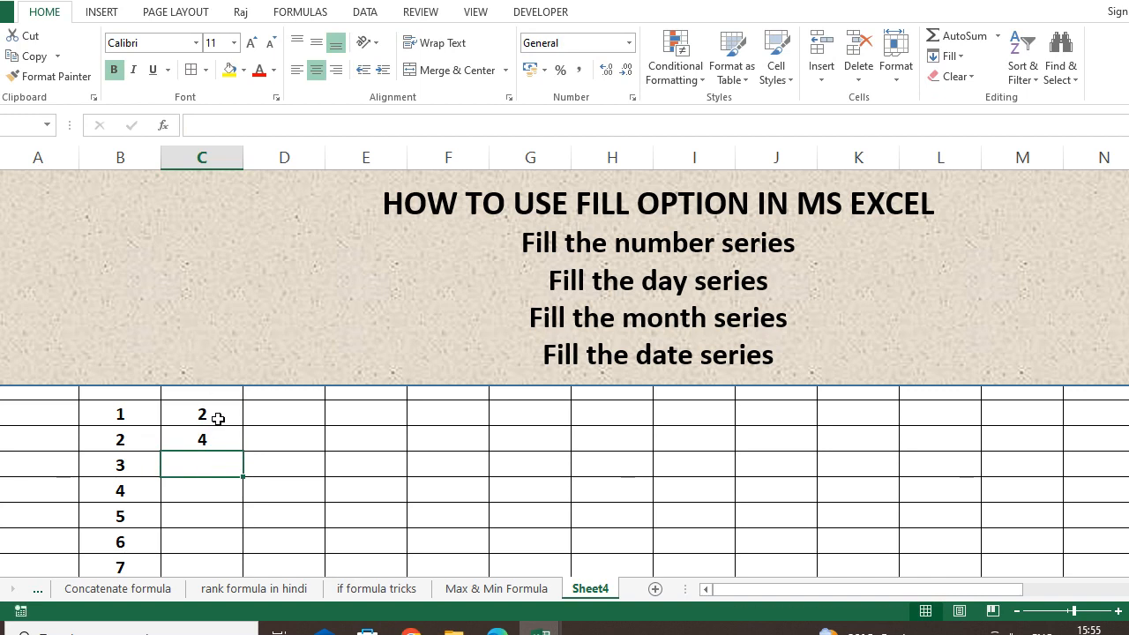
Fill the even series from 2, 4 down column C to 66.
drag(216, 412, 219, 440)
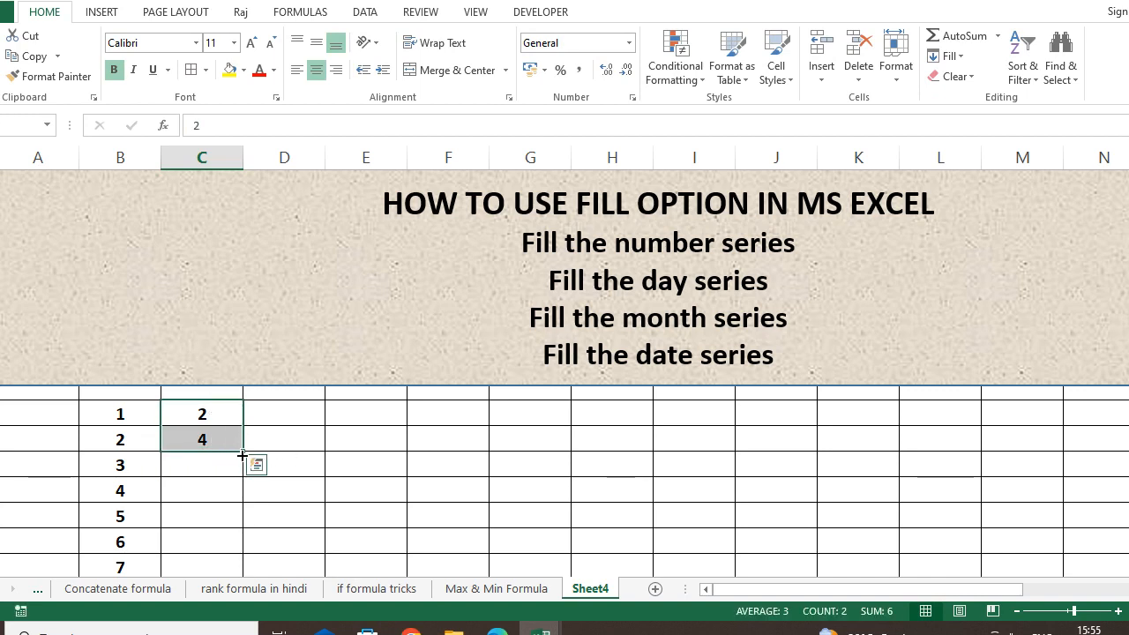
drag(247, 479, 234, 514)
click(232, 494)
scroll(233, 466, up, 4)
scroll(234, 466, up, 2)
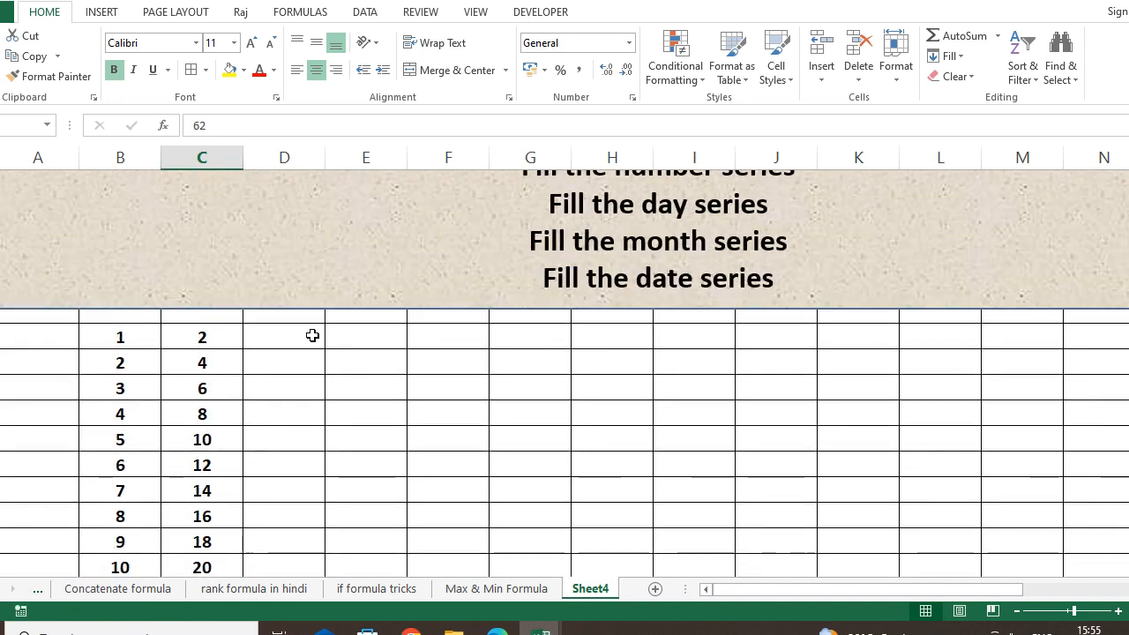
click(310, 333)
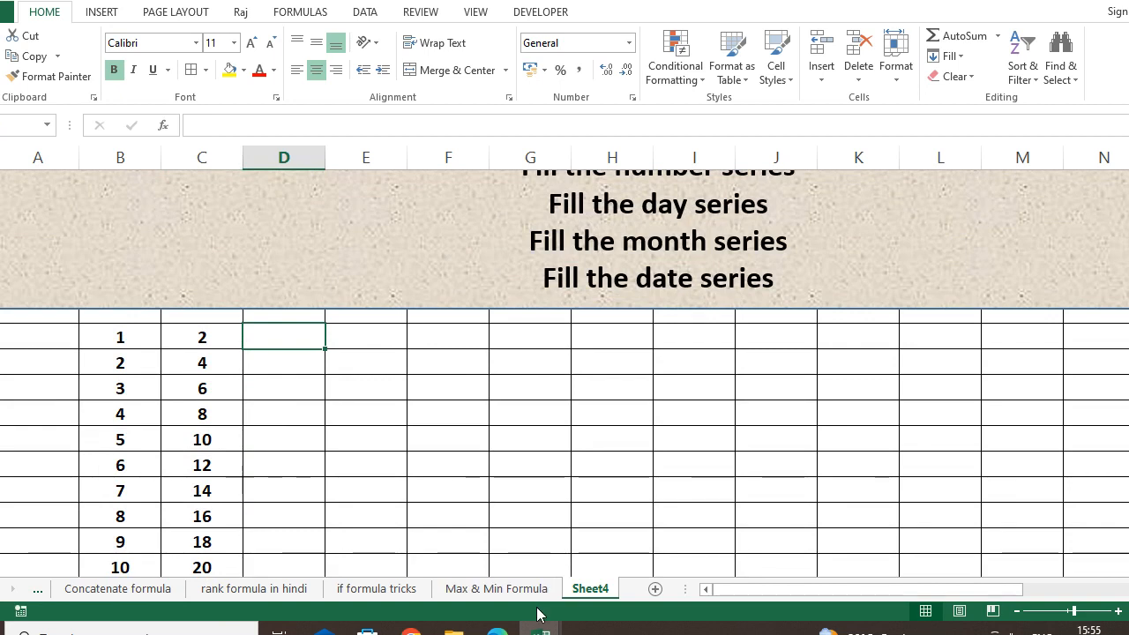
Enter 1 and 3 in column D and fill the odd series down to 15.
text(1)
key(Return)
text(3)
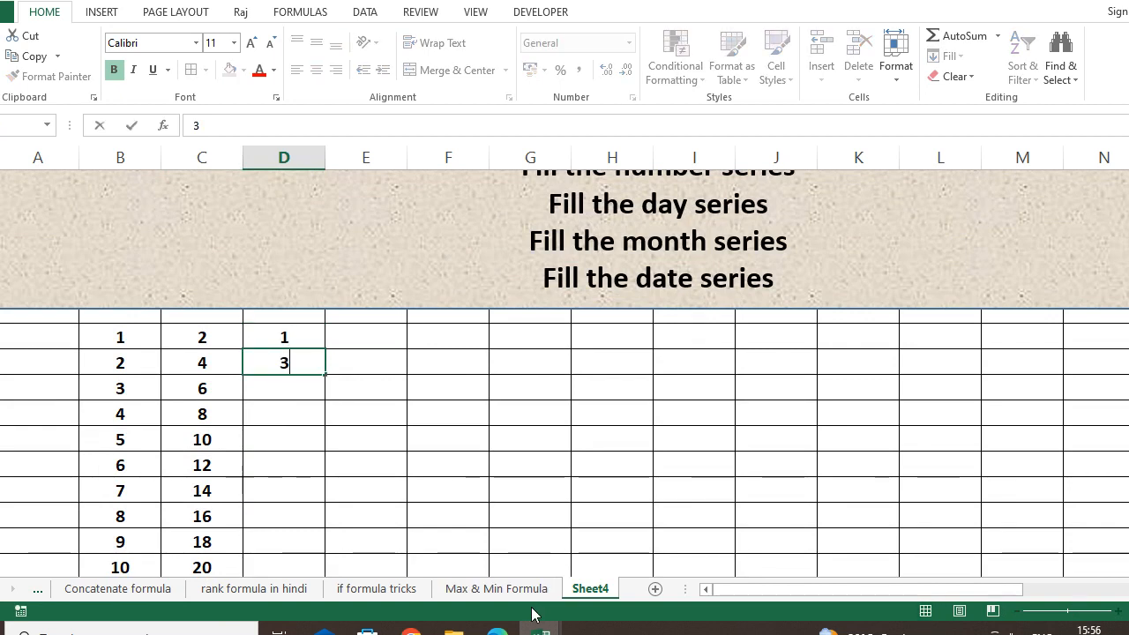
click(295, 409)
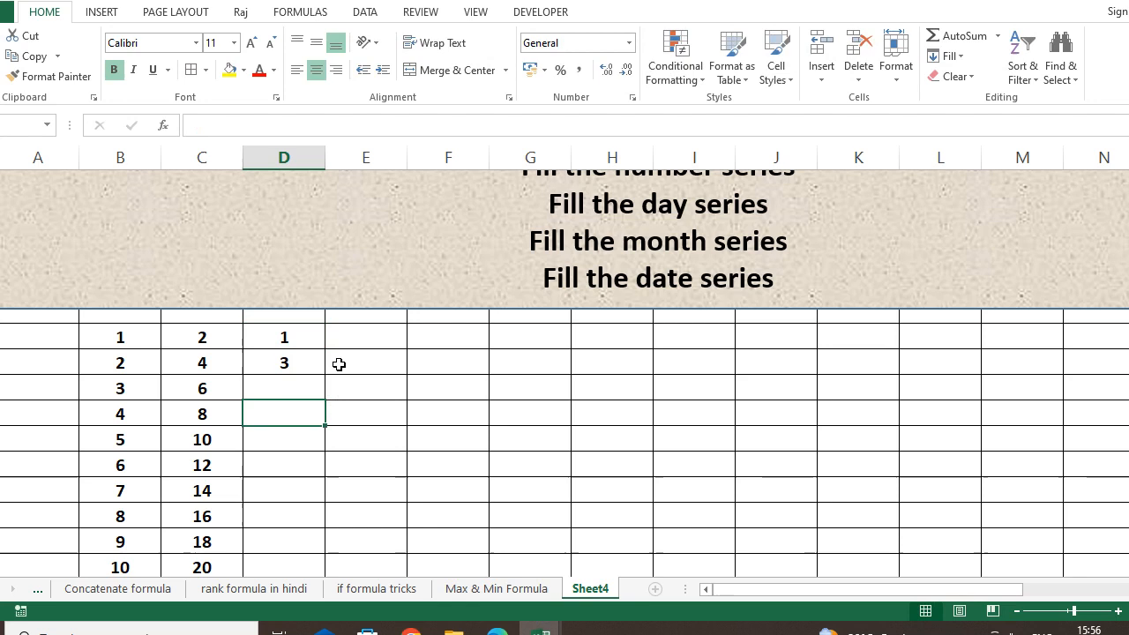
click(312, 364)
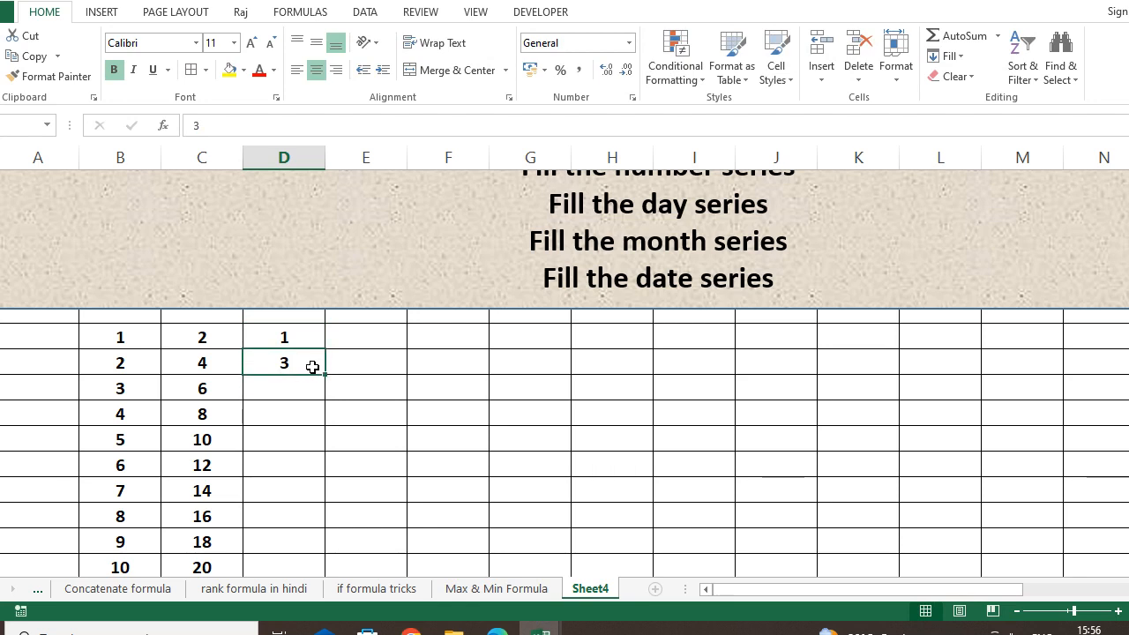
drag(291, 332, 290, 358)
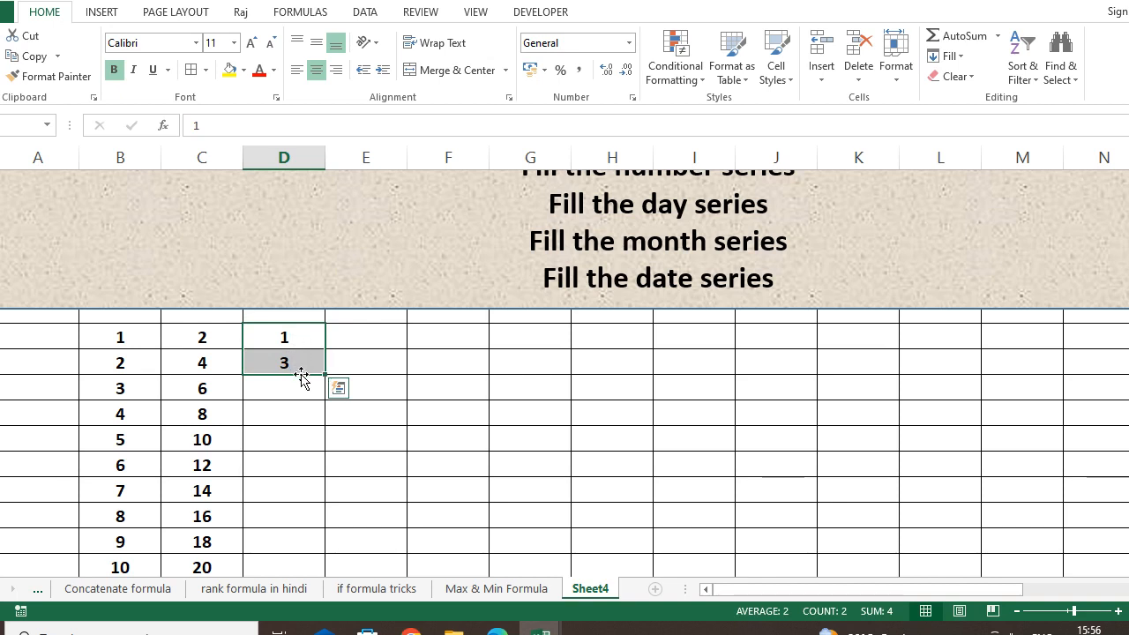
drag(327, 374, 325, 528)
Select the filled series across columns B to D to review them, then deselect.
click(408, 486)
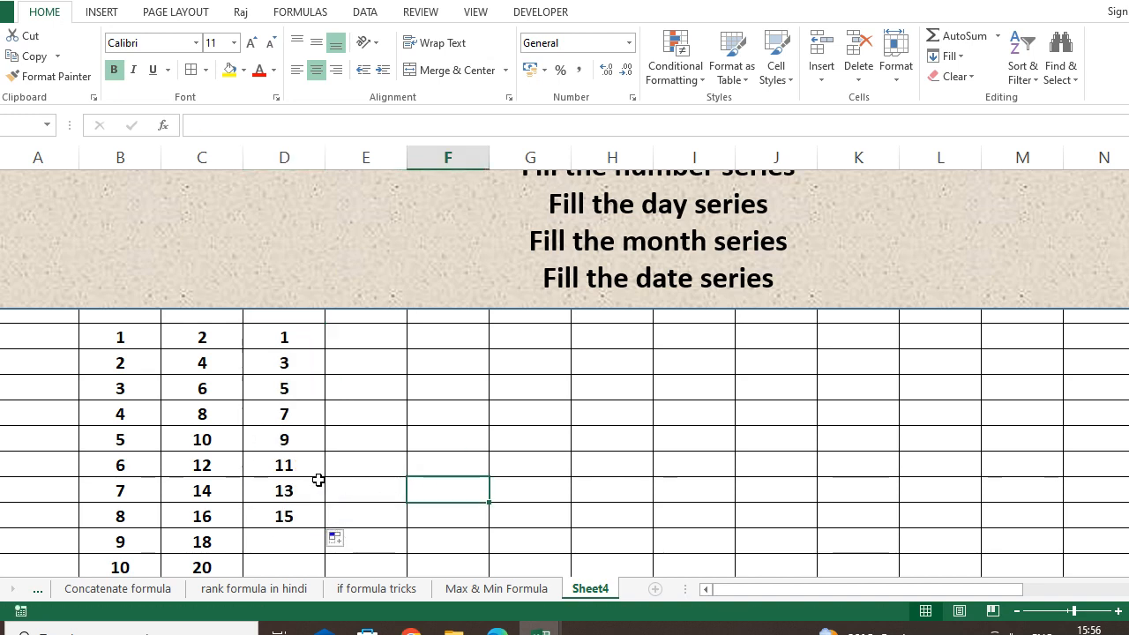
click(146, 340)
drag(145, 341, 255, 527)
click(254, 289)
scroll(254, 289, up, 15)
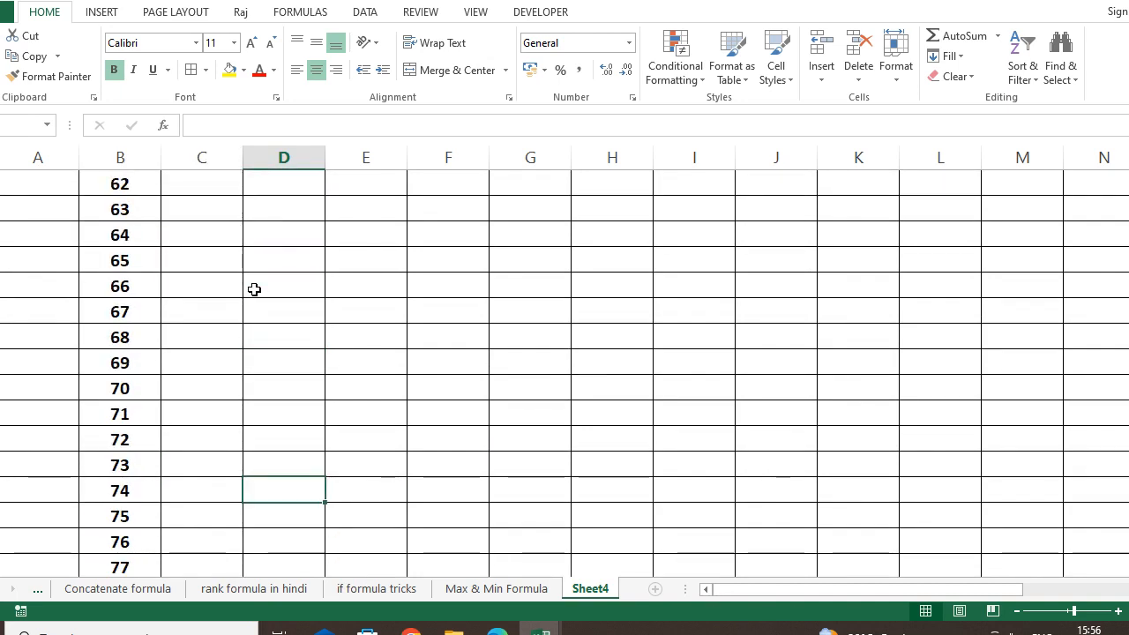
scroll(252, 280, up, 8)
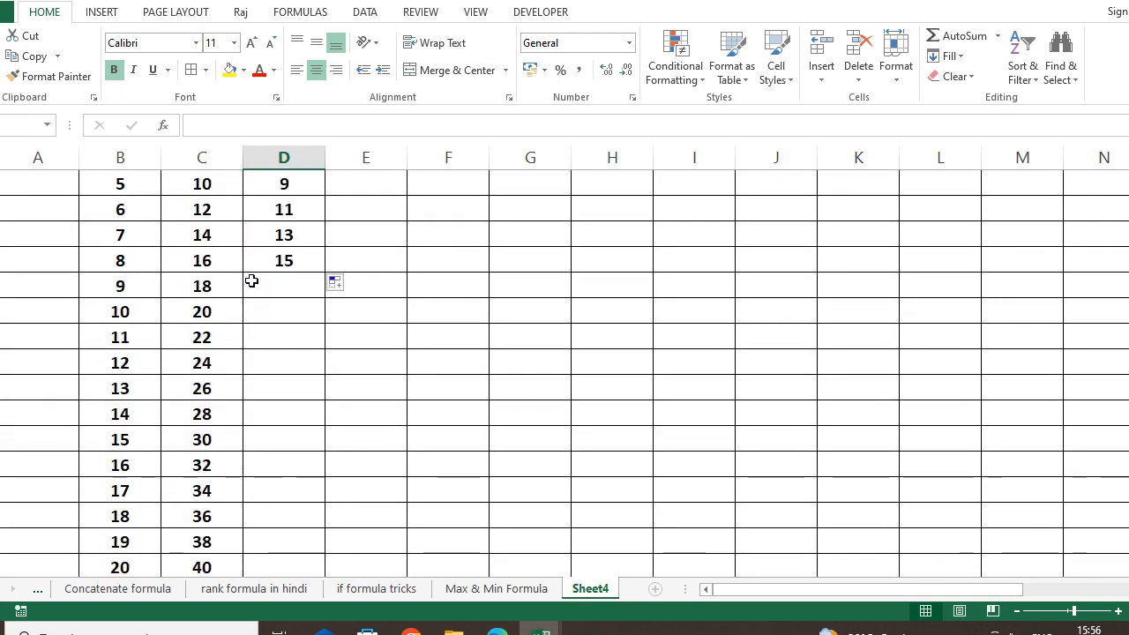
Enter 19 and 38 in column E and fill the multiples of 19 down to 190.
click(334, 386)
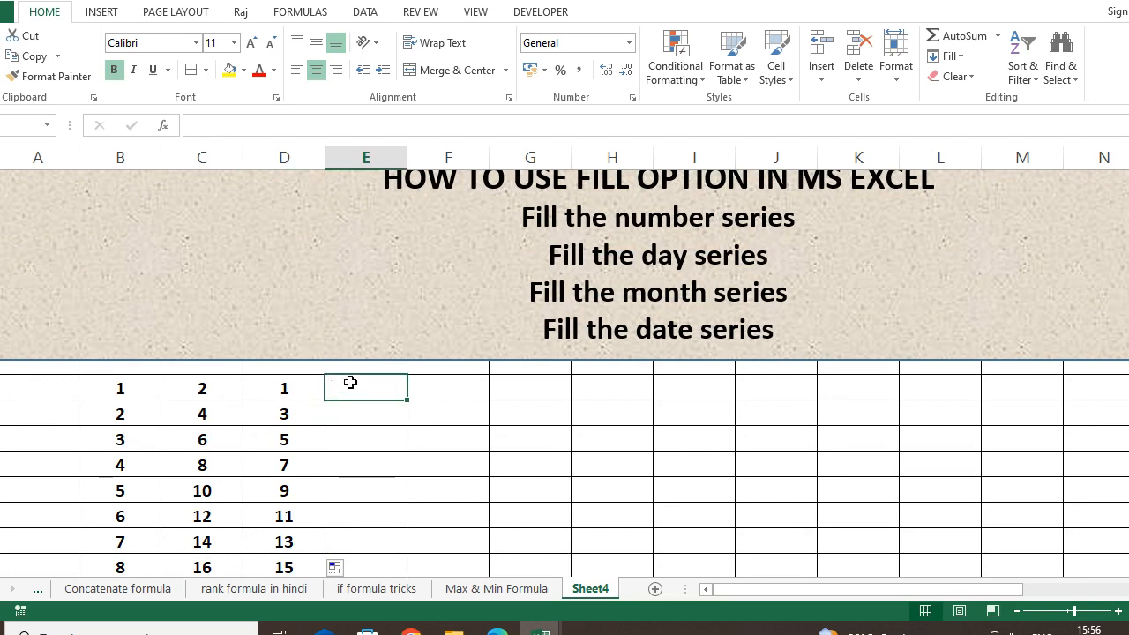
text(19)
key(Return)
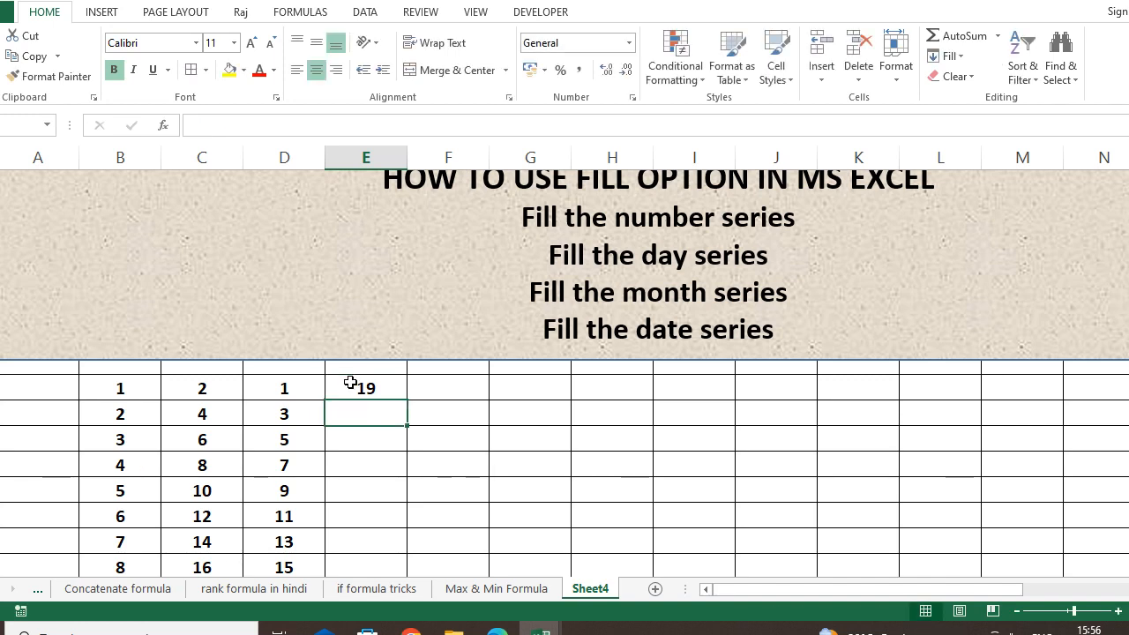
text(38)
drag(383, 391, 396, 267)
scroll(391, 262, up, 3)
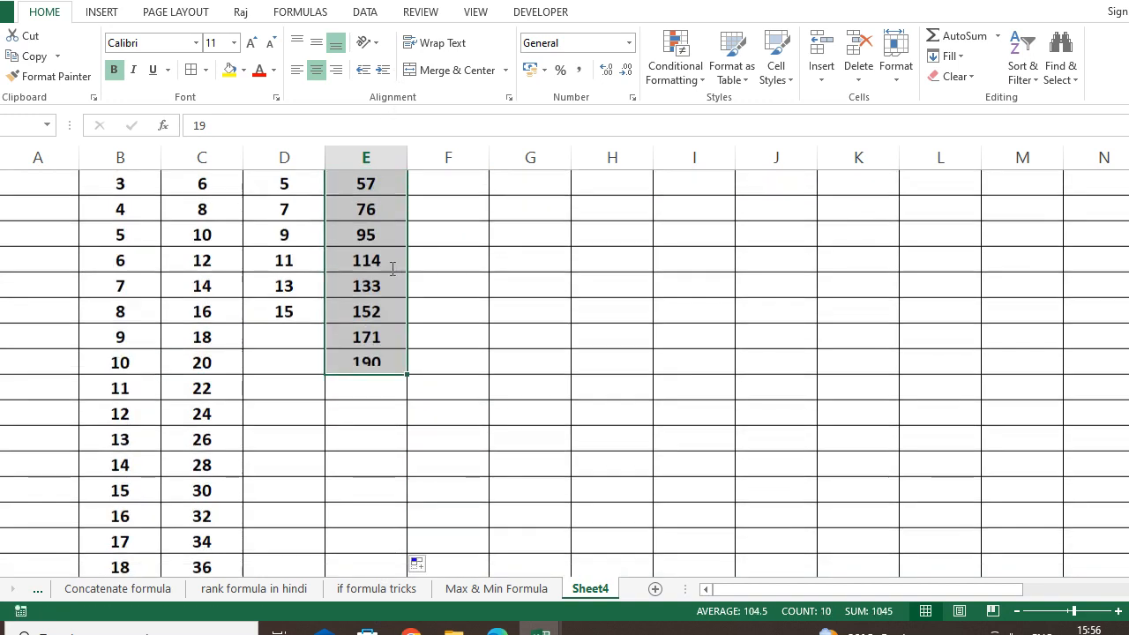
scroll(415, 456, down, 1)
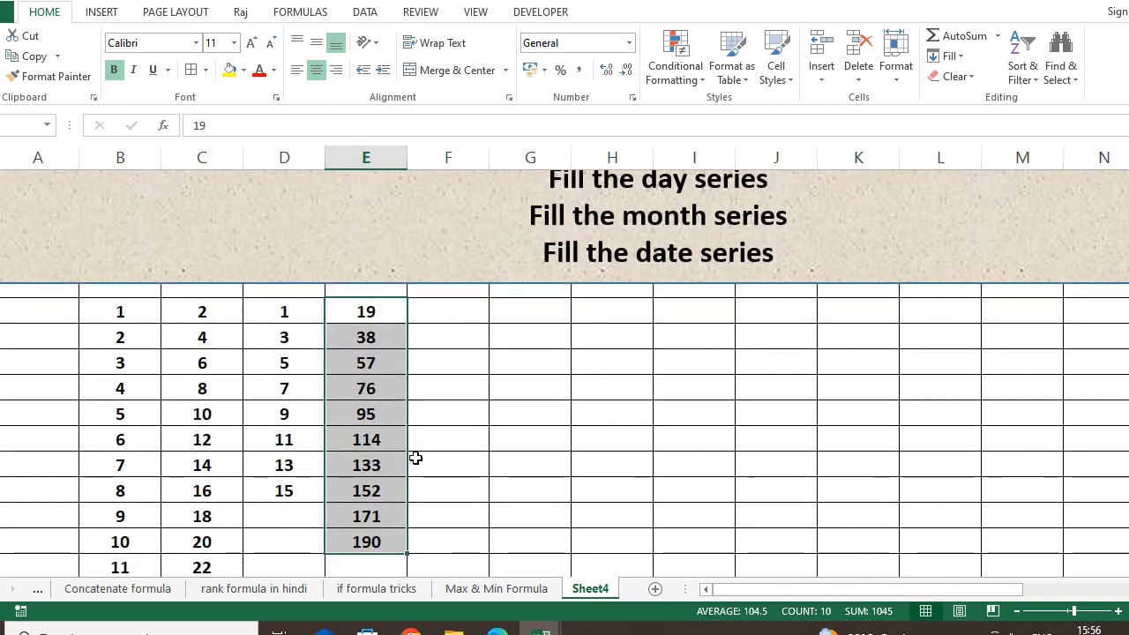
scroll(414, 463, up, 1)
scroll(416, 499, down, 1)
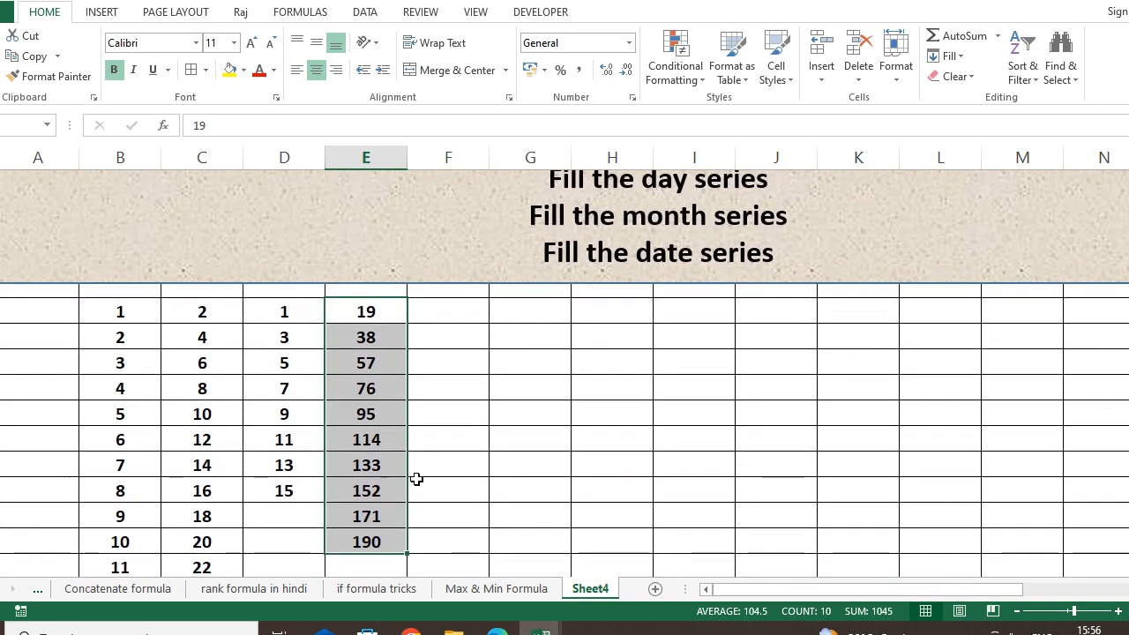
click(442, 471)
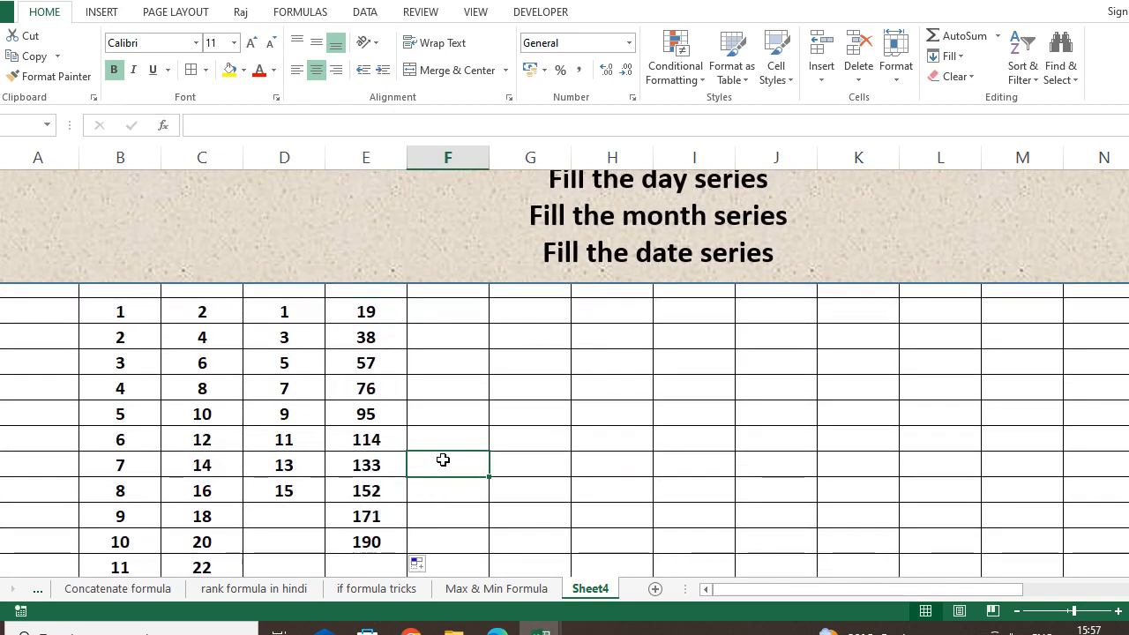
scroll(365, 335, up, 1)
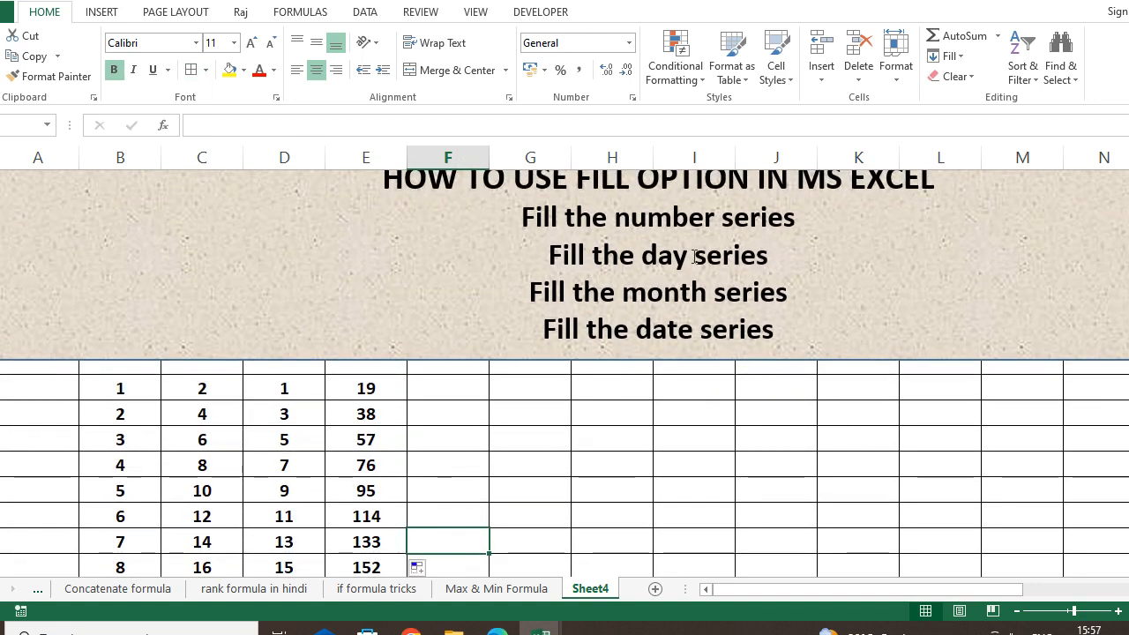
click(173, 417)
drag(138, 385, 134, 557)
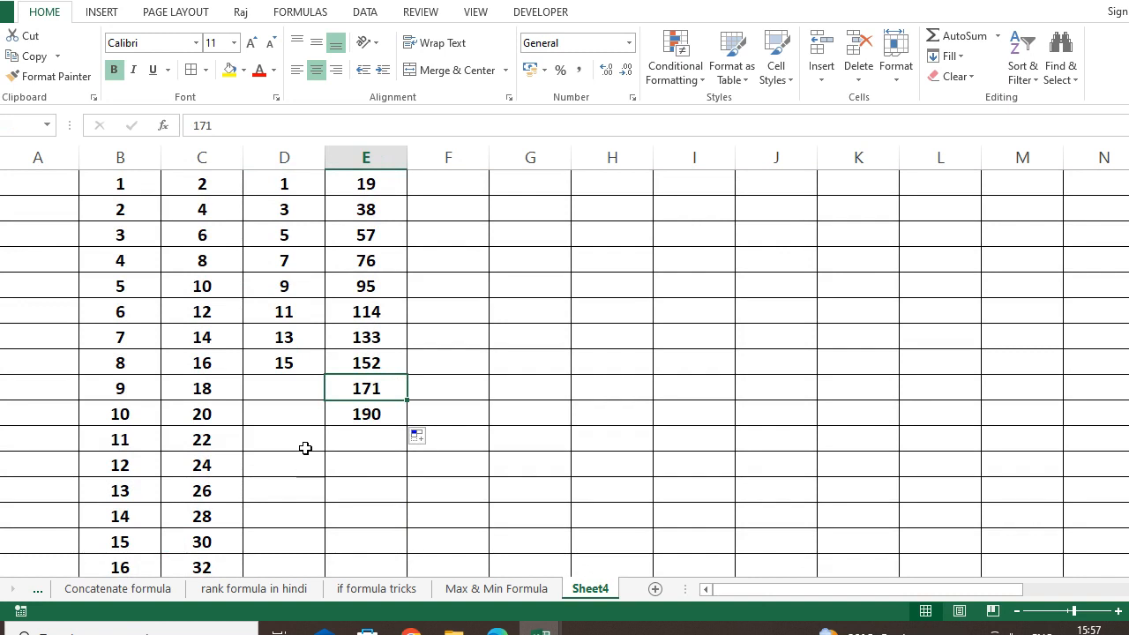
click(306, 448)
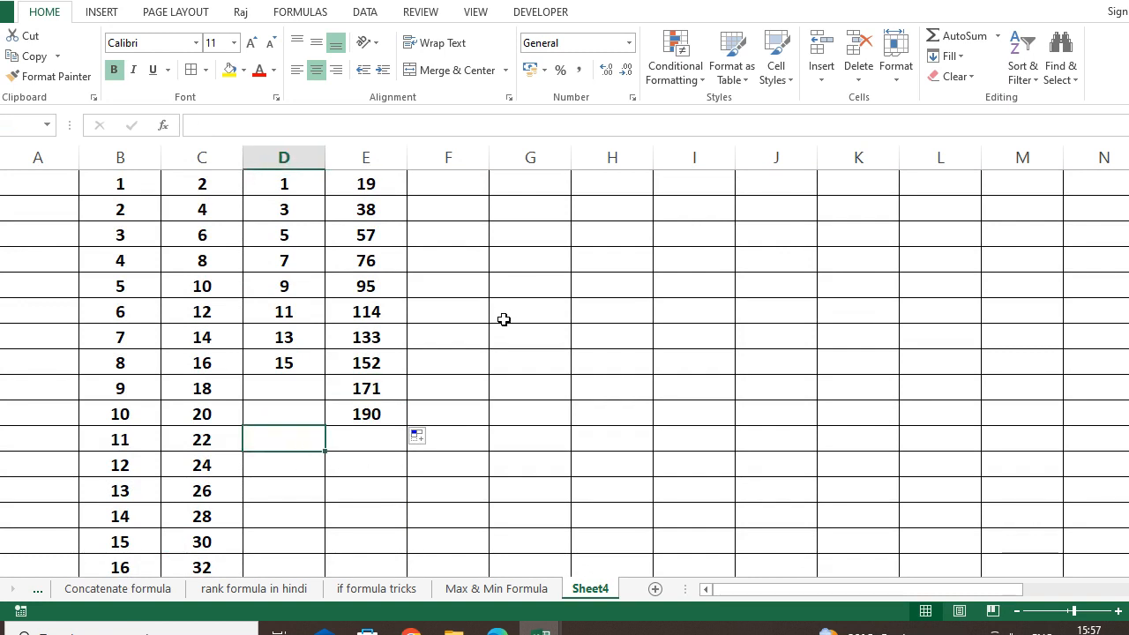
text(1)
key(Tab)
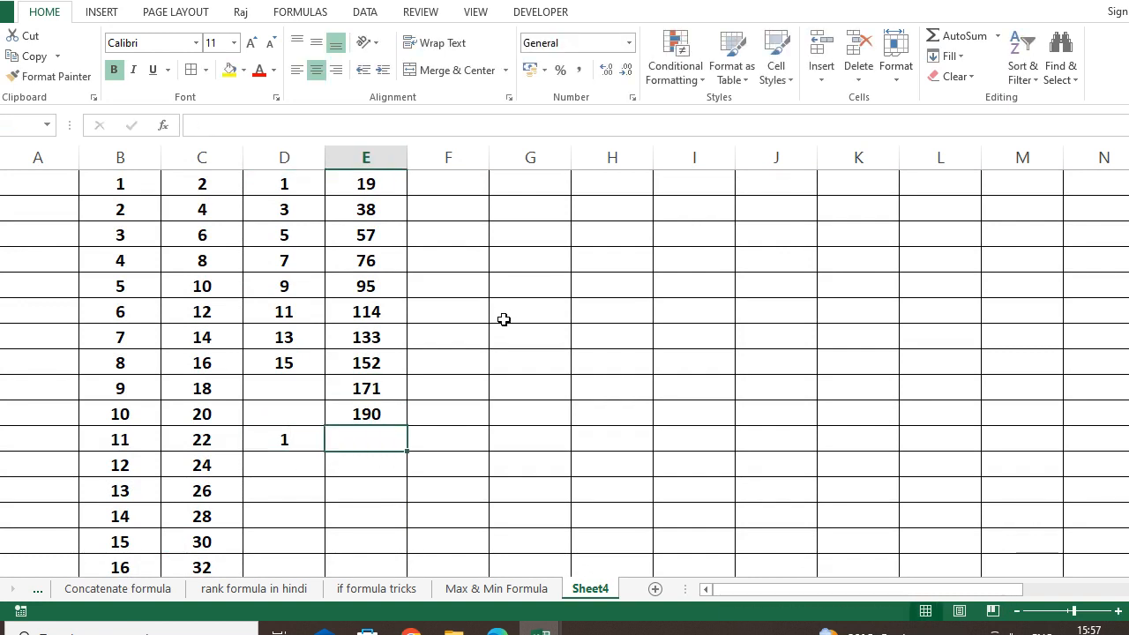
text(2)
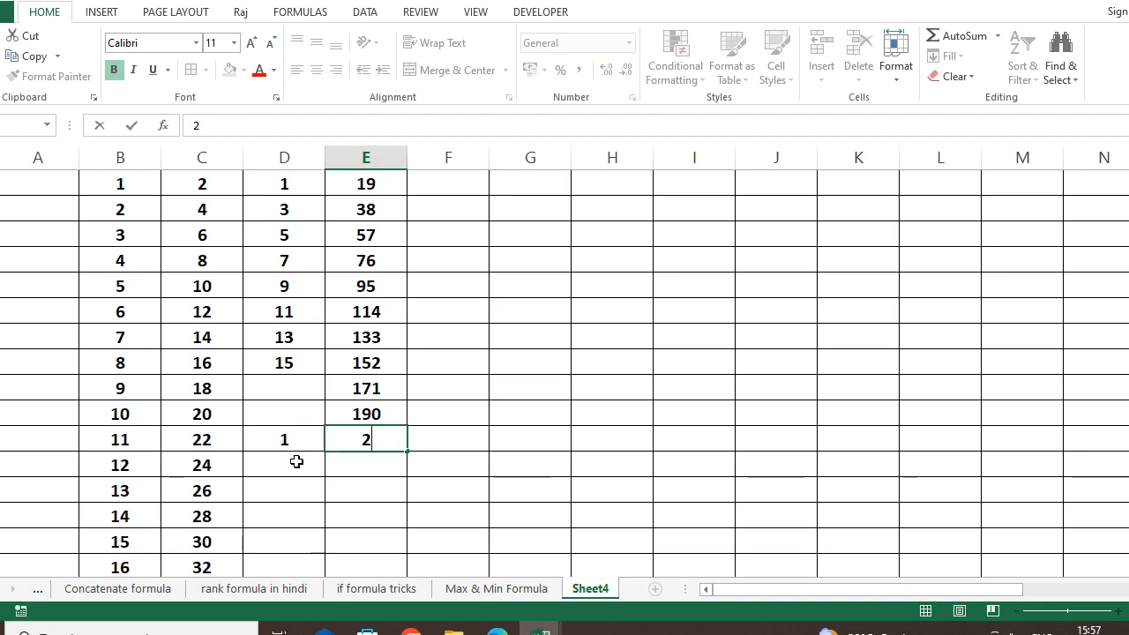
click(297, 464)
drag(294, 436, 1048, 461)
click(565, 545)
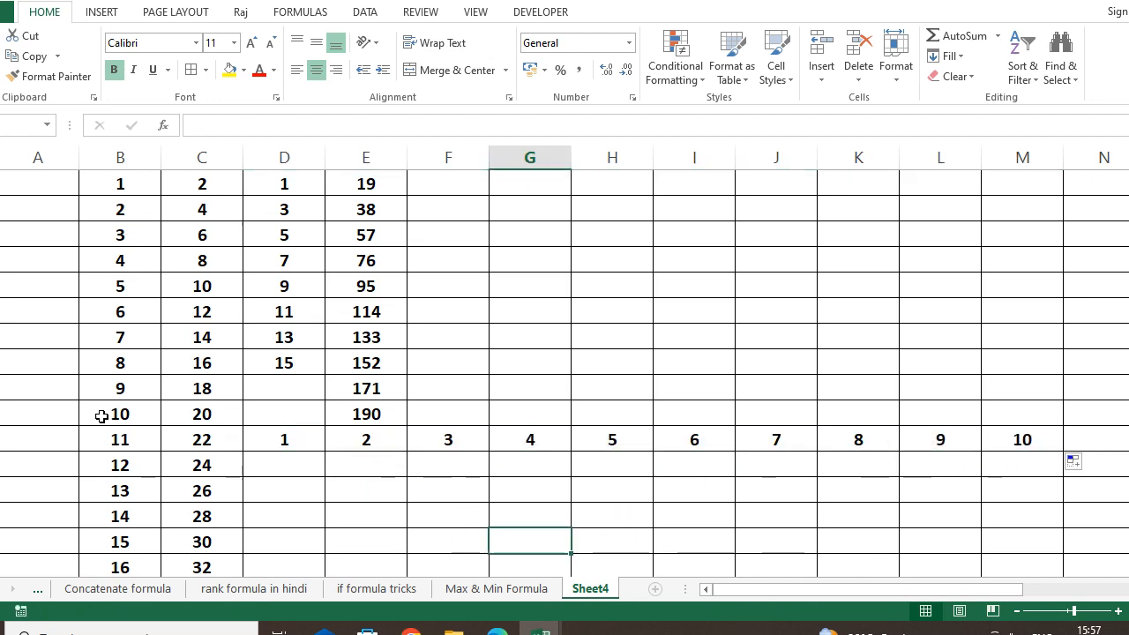
drag(287, 441, 1050, 438)
key(Delete)
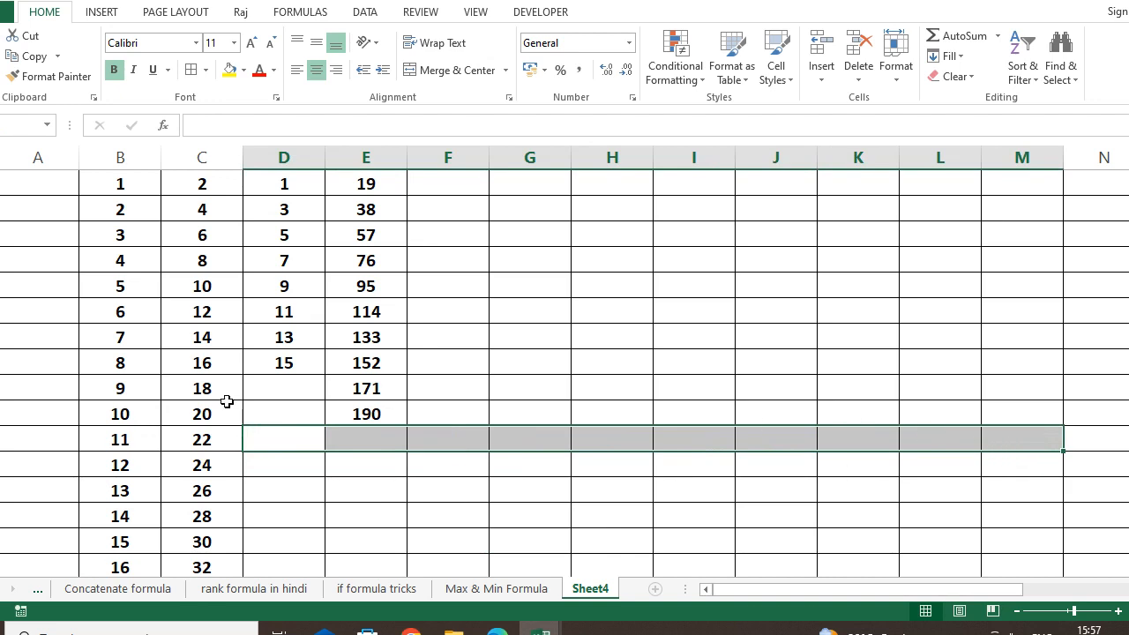
Enter Monday in the column F cell beside 19, correcting earlier typos.
scroll(475, 403, up, 3)
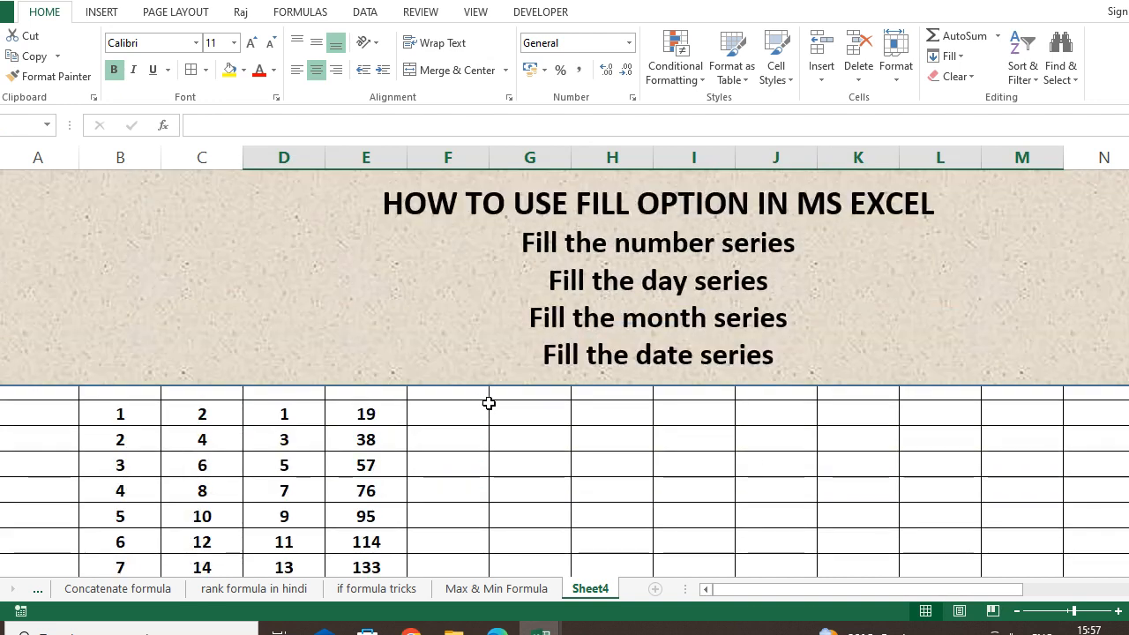
click(565, 438)
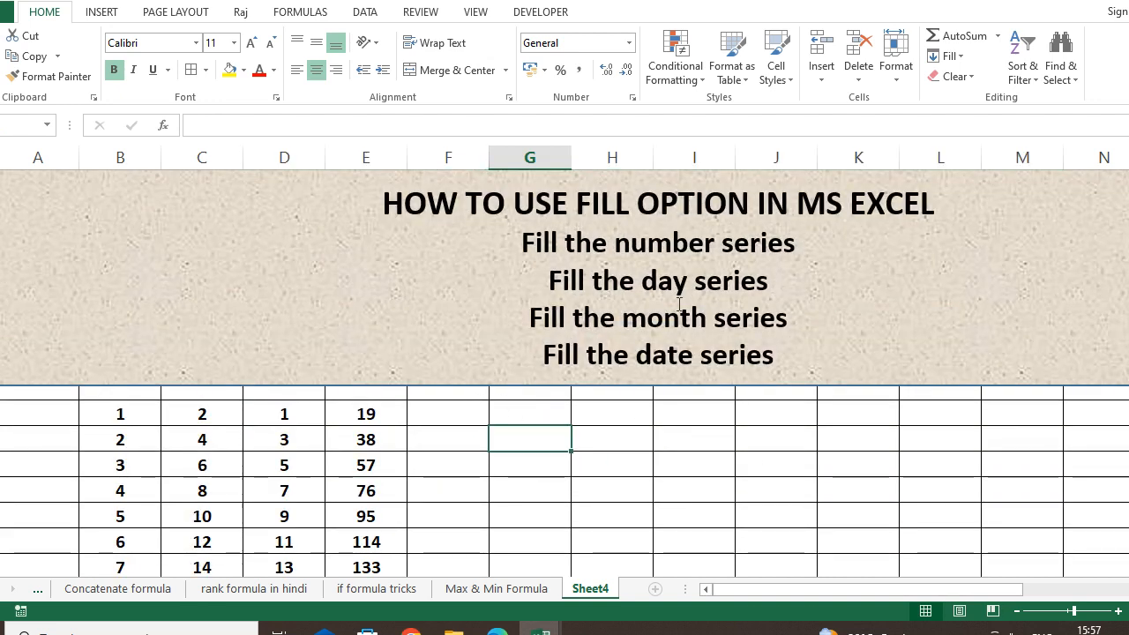
click(479, 415)
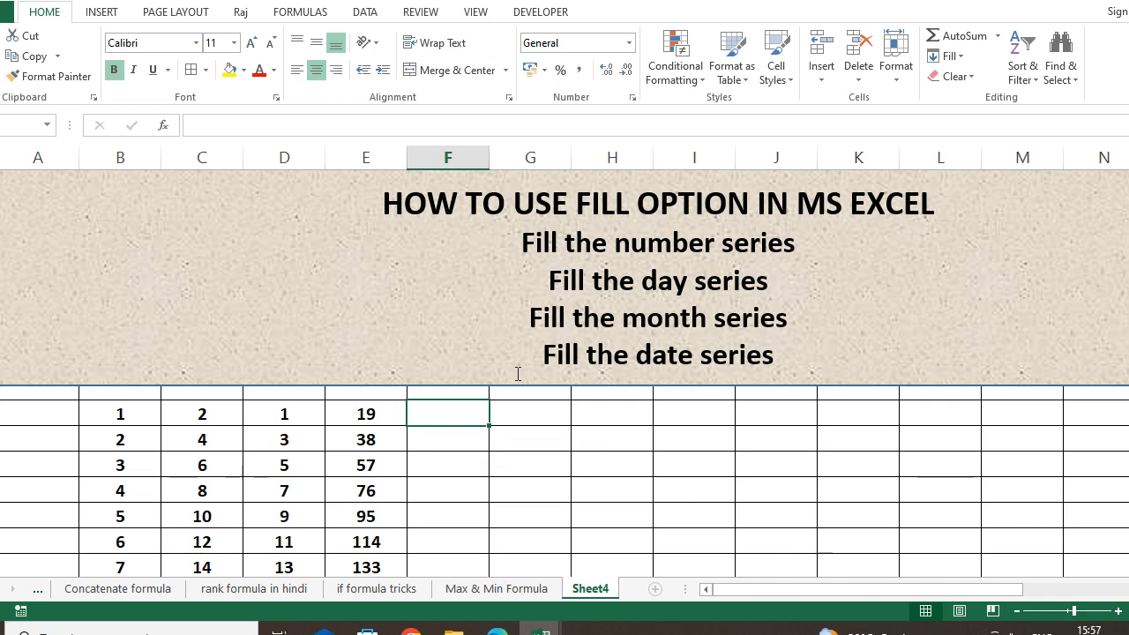
text(SUNDAY)
key(BackSpace)
key(BackSpace)
key(BackSpace)
key(BackSpace)
key(BackSpace)
key(BackSpace)
text(MO)
key(BackSpace)
key(BackSpace)
text(Monday)
key(Return)
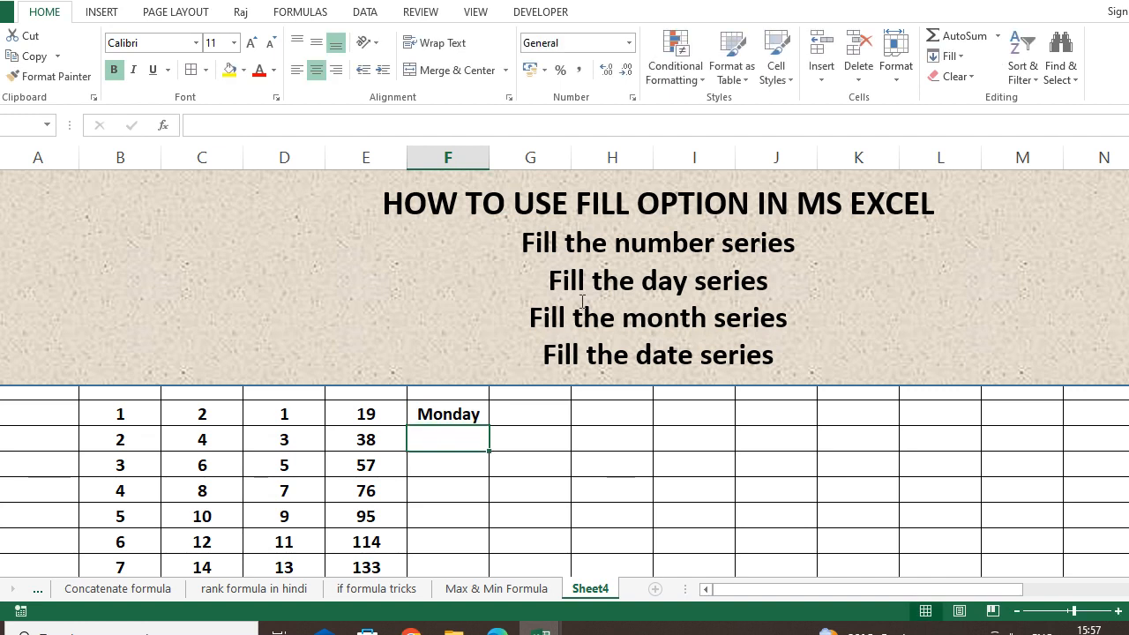
Fill Monday down to Sunday and autofit column F to show Wednesday.
click(461, 412)
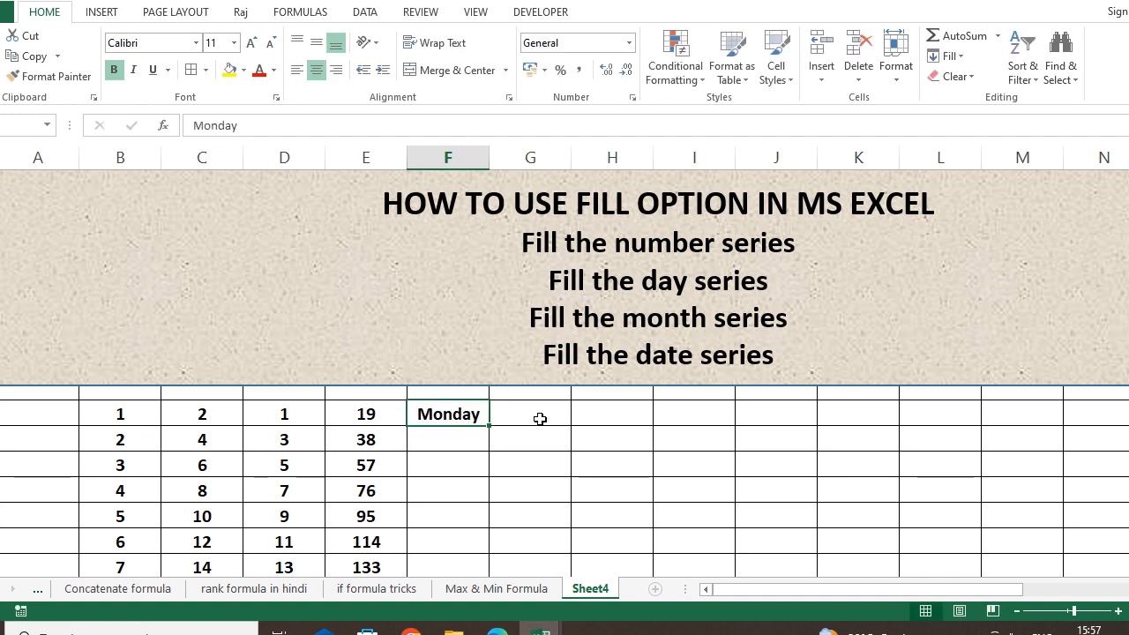
drag(488, 426, 474, 569)
scroll(474, 265, down, 1)
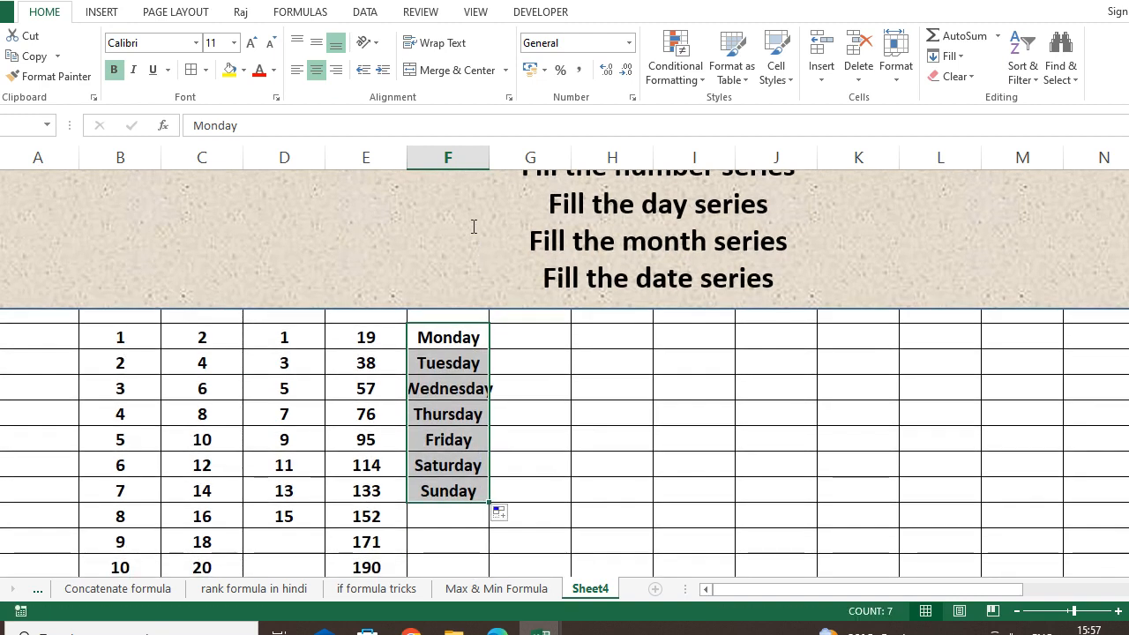
double_click(488, 157)
Check the Monday through Thursday cells of the filled week.
click(535, 488)
click(469, 343)
click(473, 363)
click(478, 393)
click(473, 411)
click(472, 332)
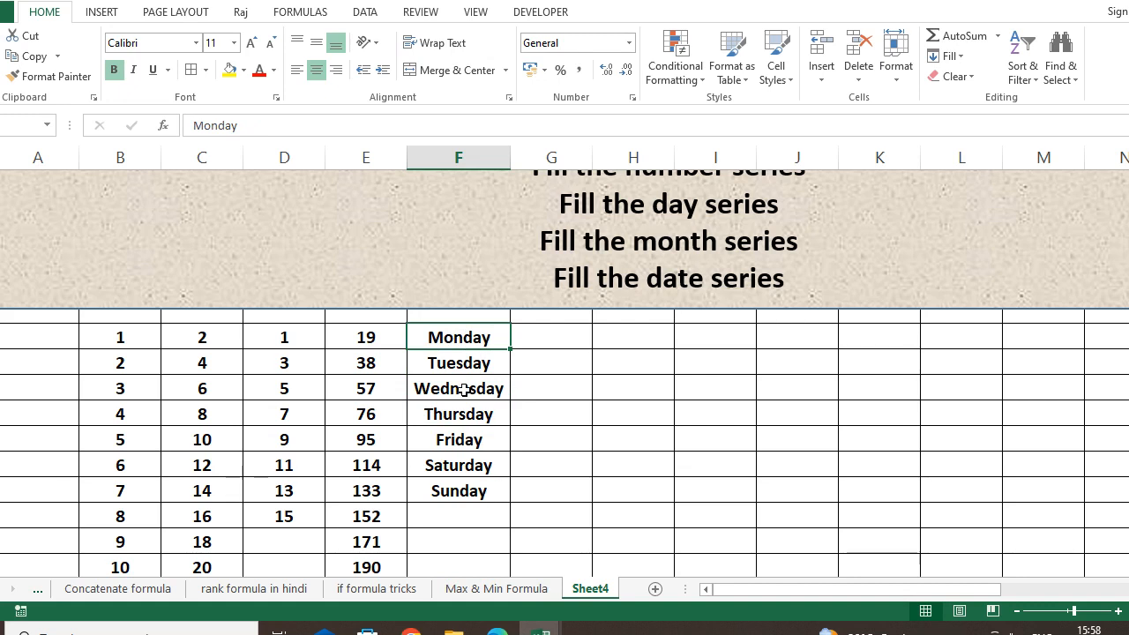
click(604, 420)
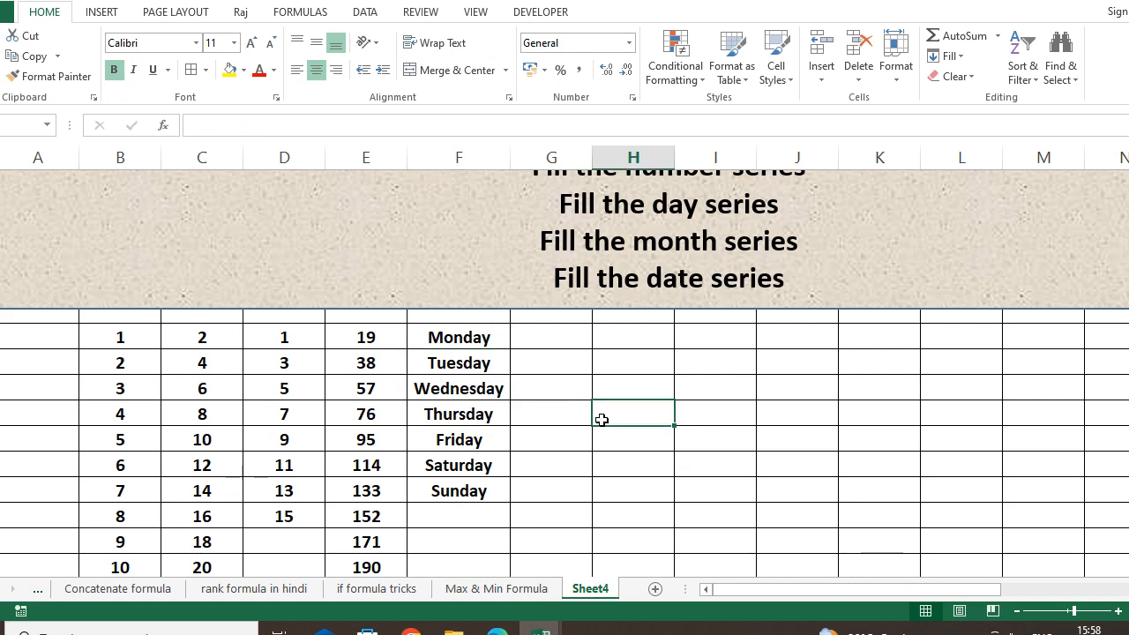
Enter Mon in column G beside Monday and fill it down to Sun.
click(579, 341)
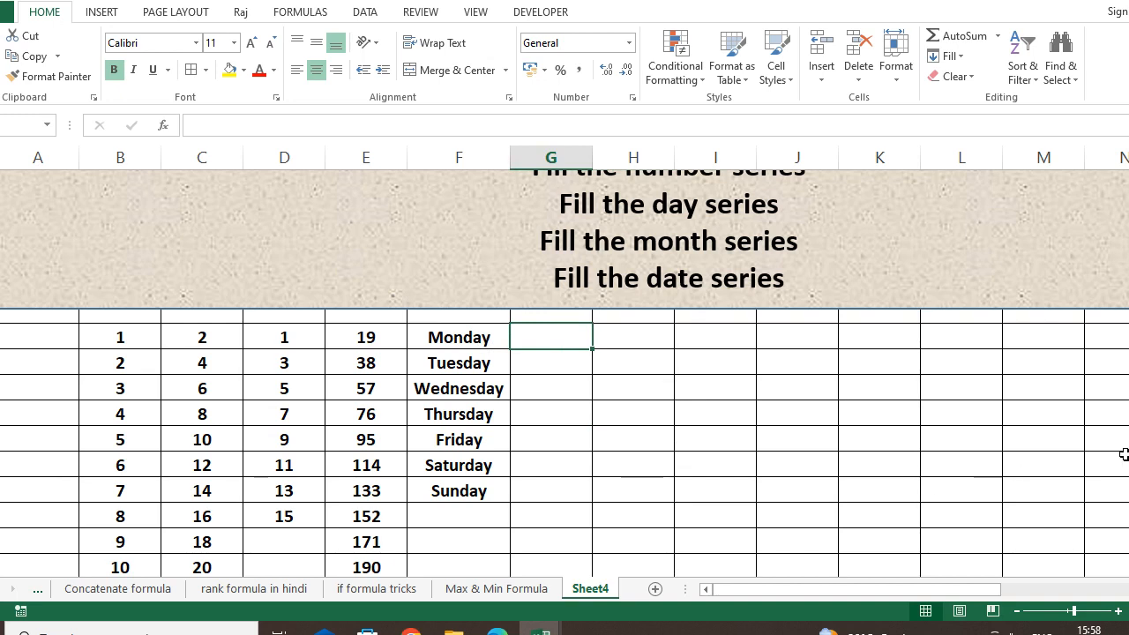
text(Mon)
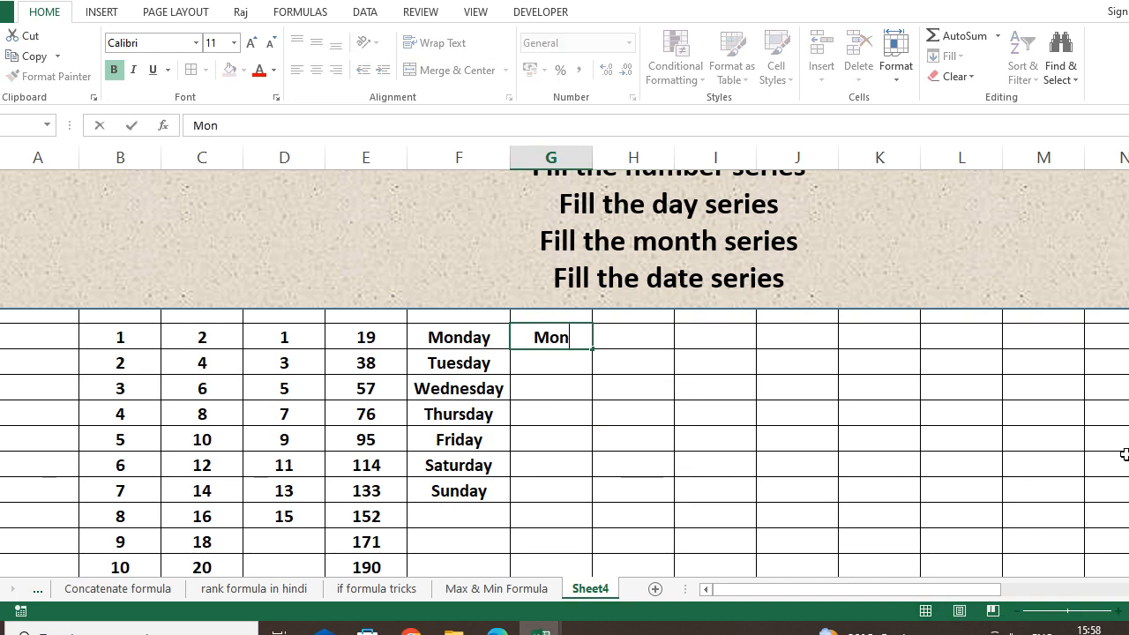
key(Return)
click(569, 335)
drag(592, 349, 582, 501)
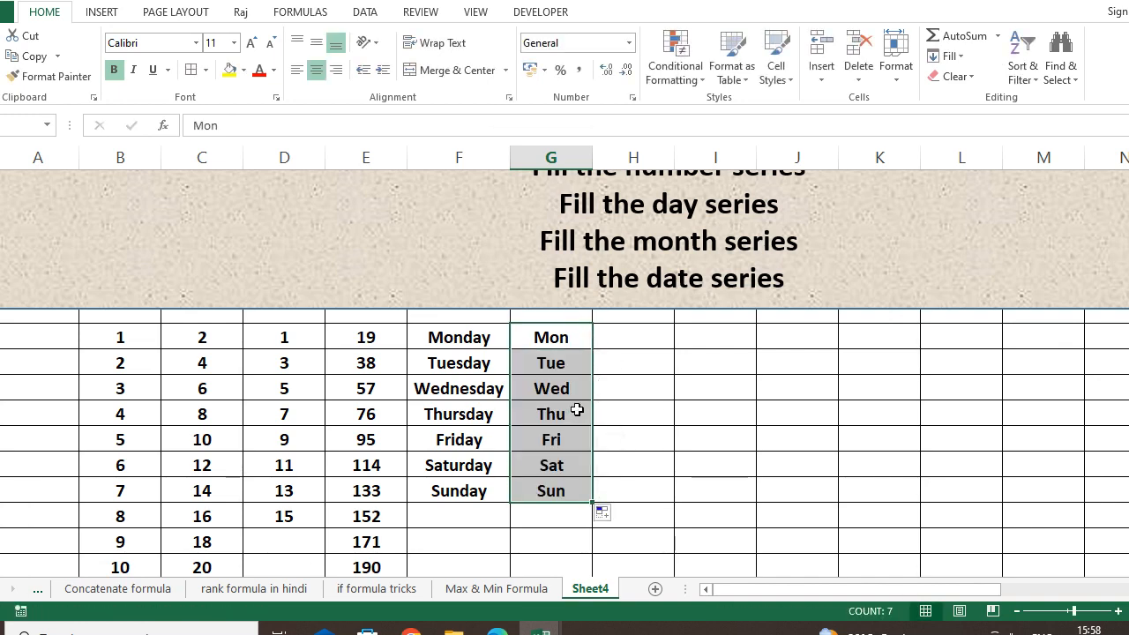
Check the Mon, Tue, Thu and Fri cells of the short-name series.
click(545, 364)
click(565, 339)
click(565, 359)
click(564, 409)
click(565, 439)
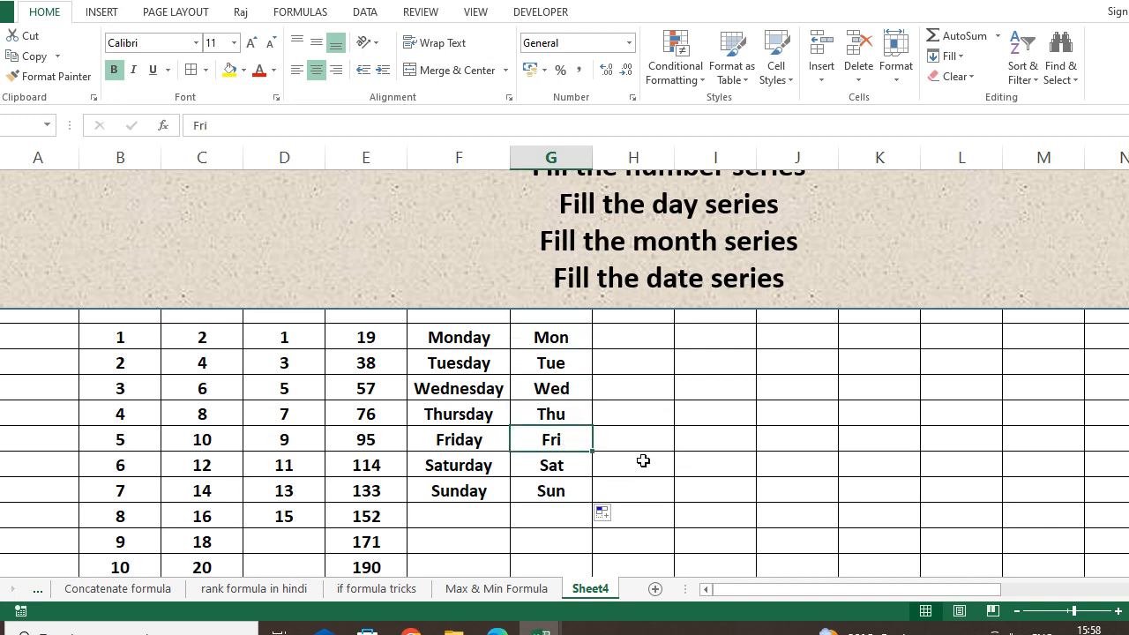
click(627, 336)
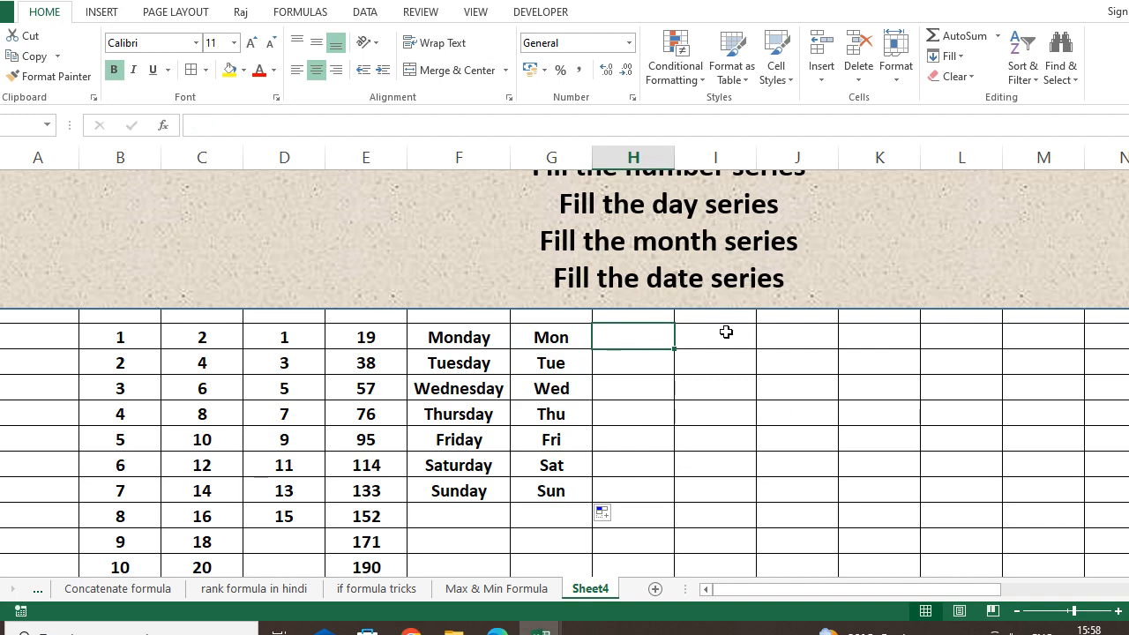
Type monday in column H and fill it across the row through Sunday.
text(monday)
click(615, 374)
click(646, 337)
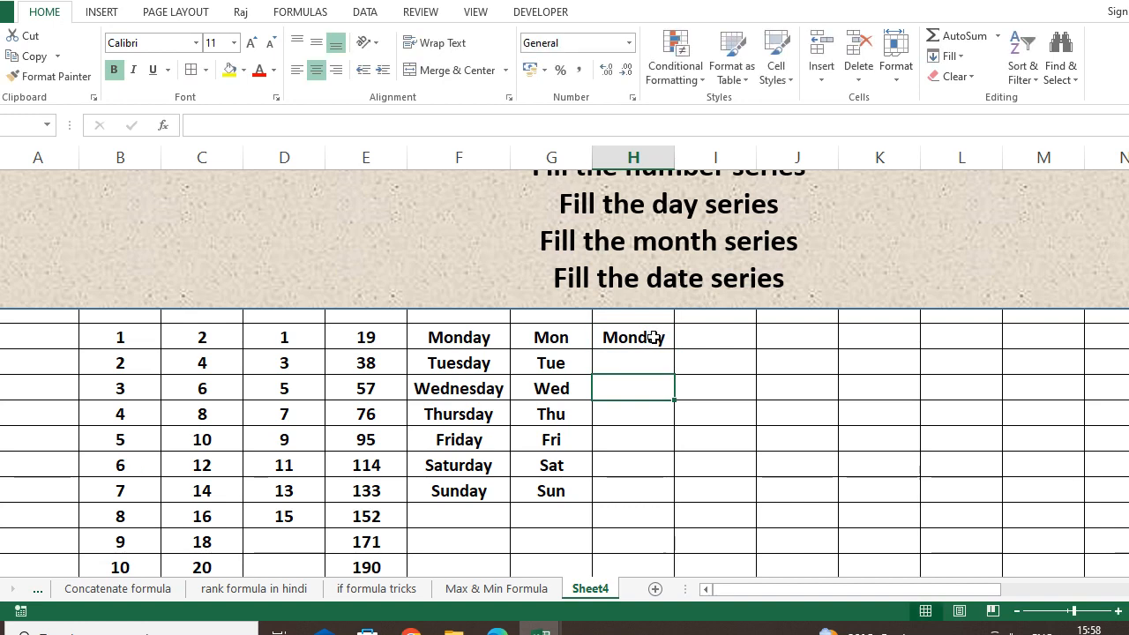
drag(674, 350, 1081, 293)
drag(1121, 324, 1125, 323)
click(829, 437)
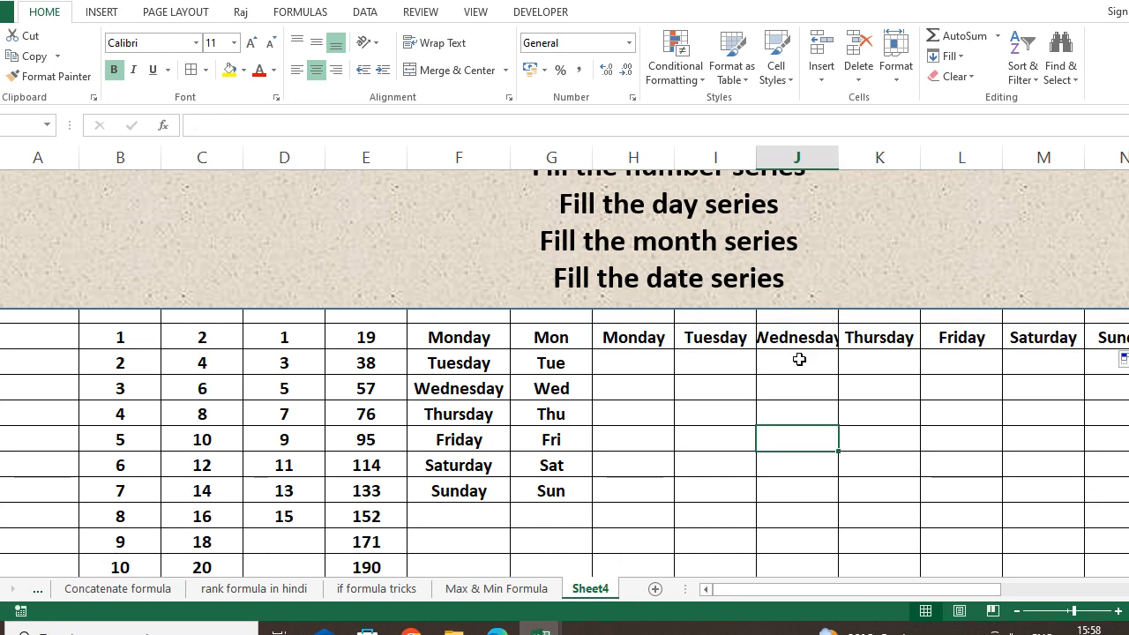
key(Up)
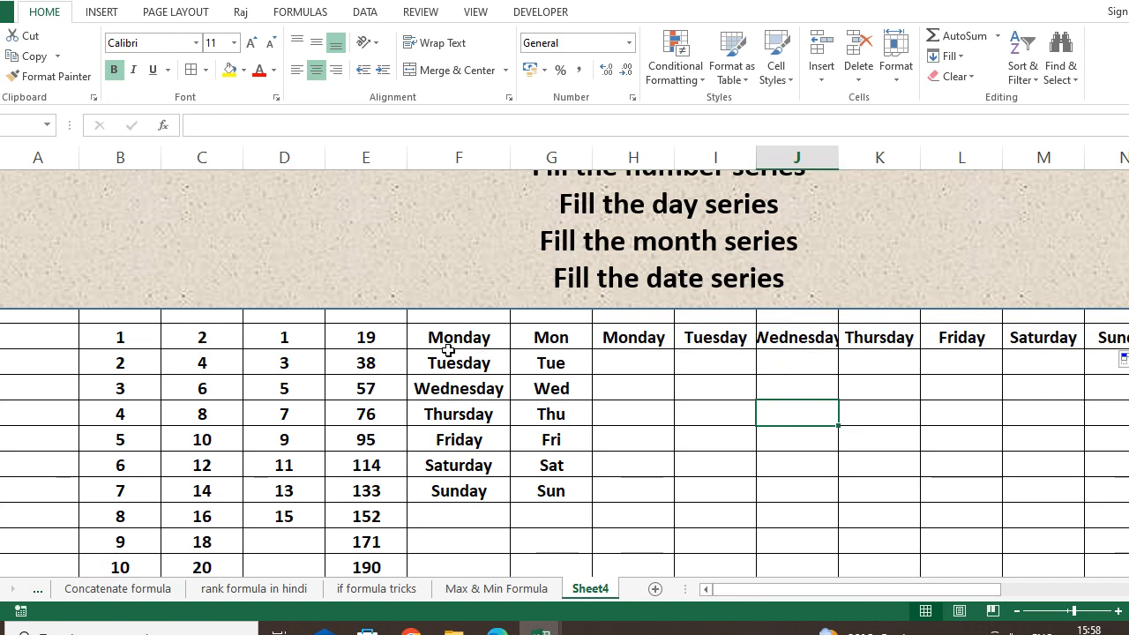
scroll(673, 279, up, 1)
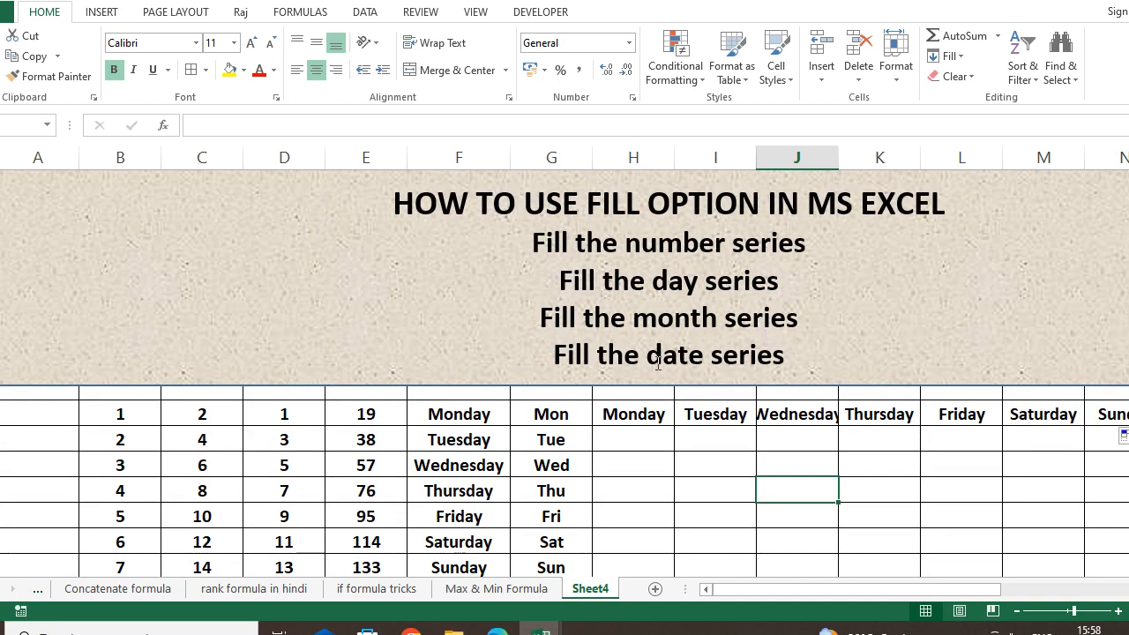
click(651, 439)
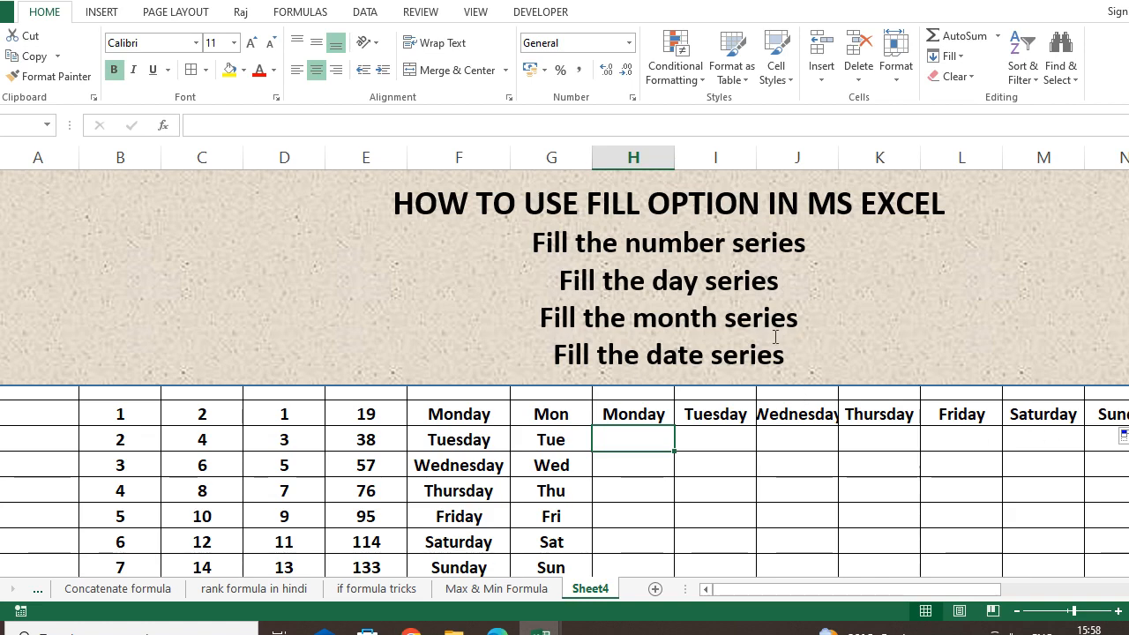
scroll(635, 379, down, 5)
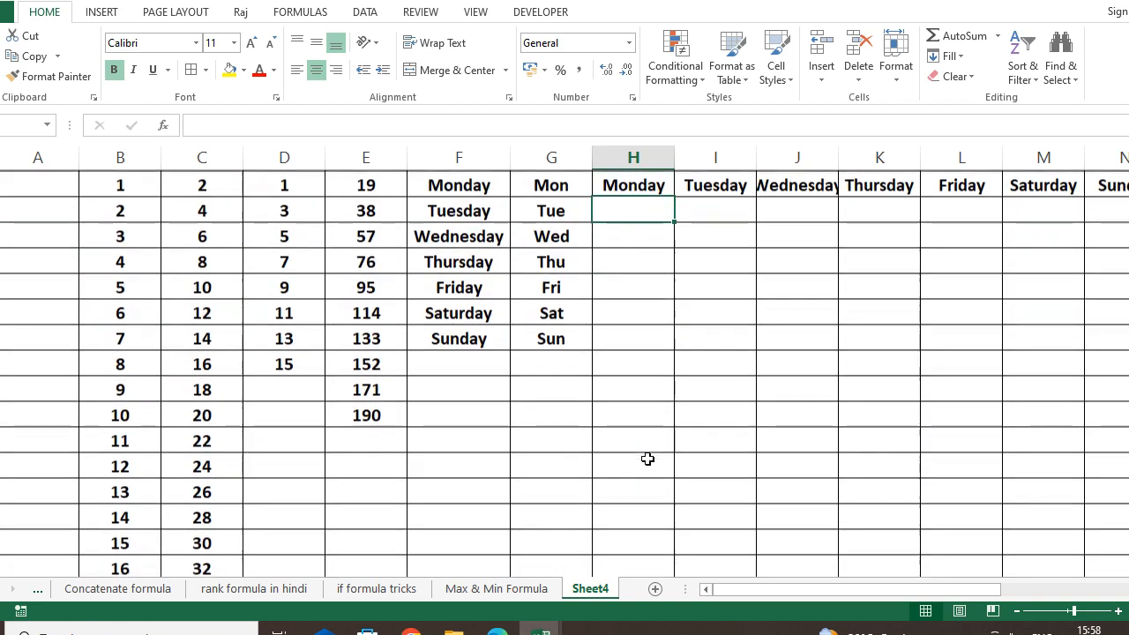
Enter January in column G beside 171 and fill months down to December.
scroll(642, 442, down, 1)
click(575, 233)
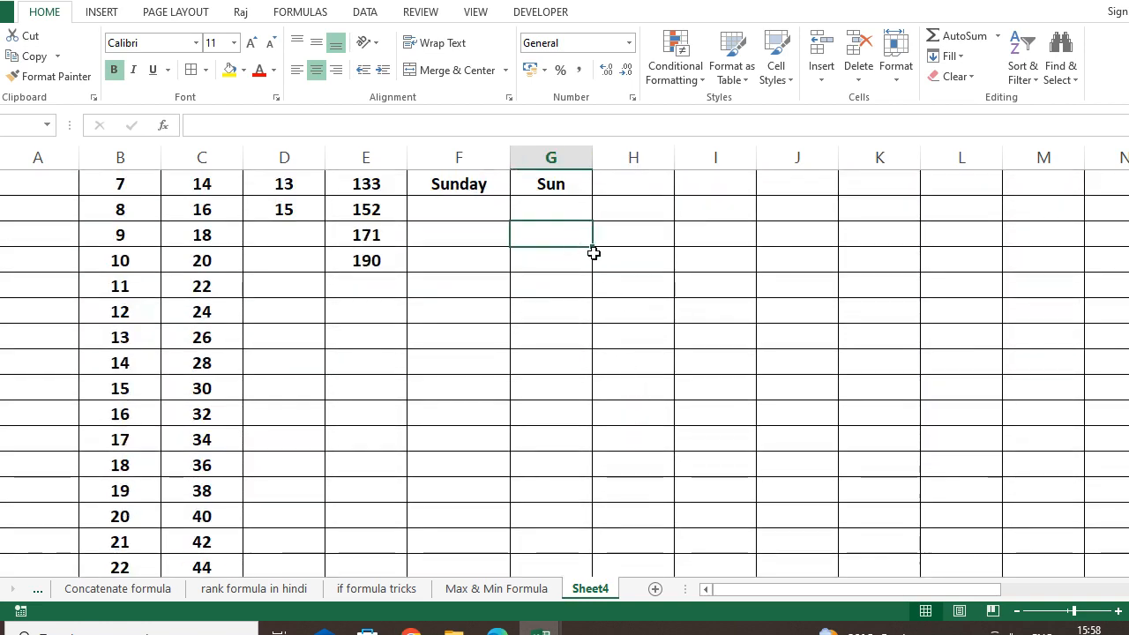
text(Jan)
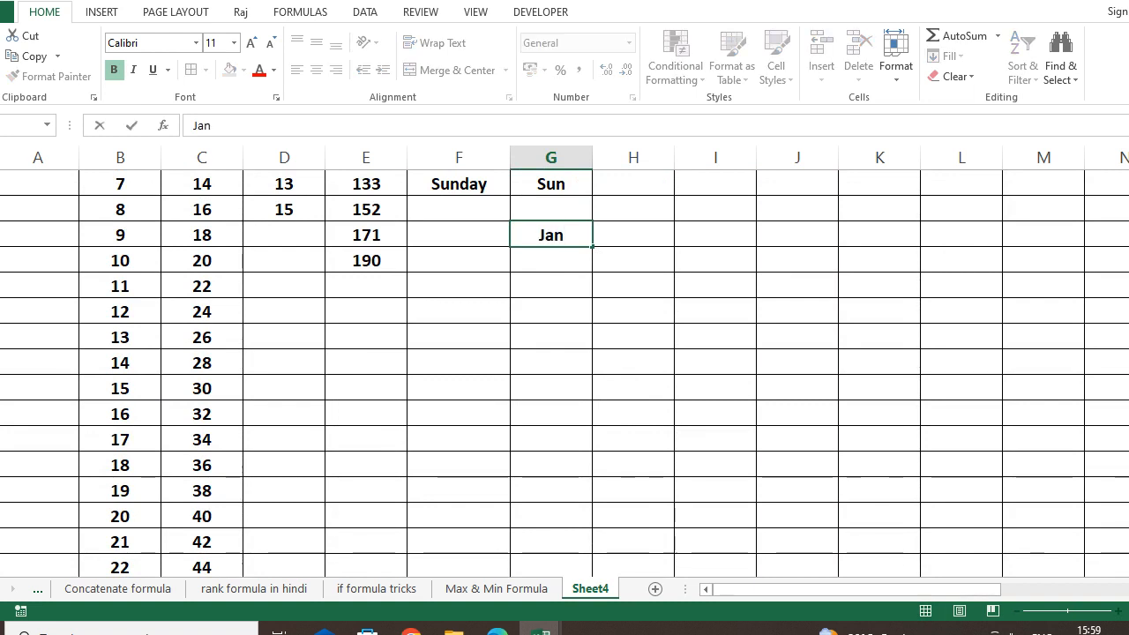
text(uary)
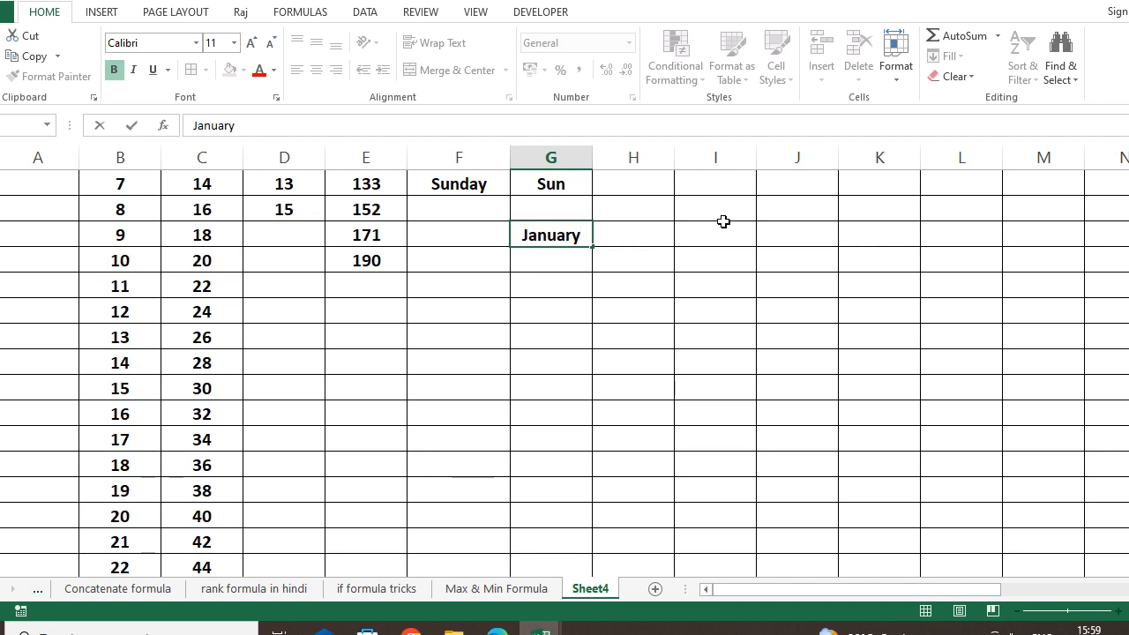
key(Return)
click(573, 240)
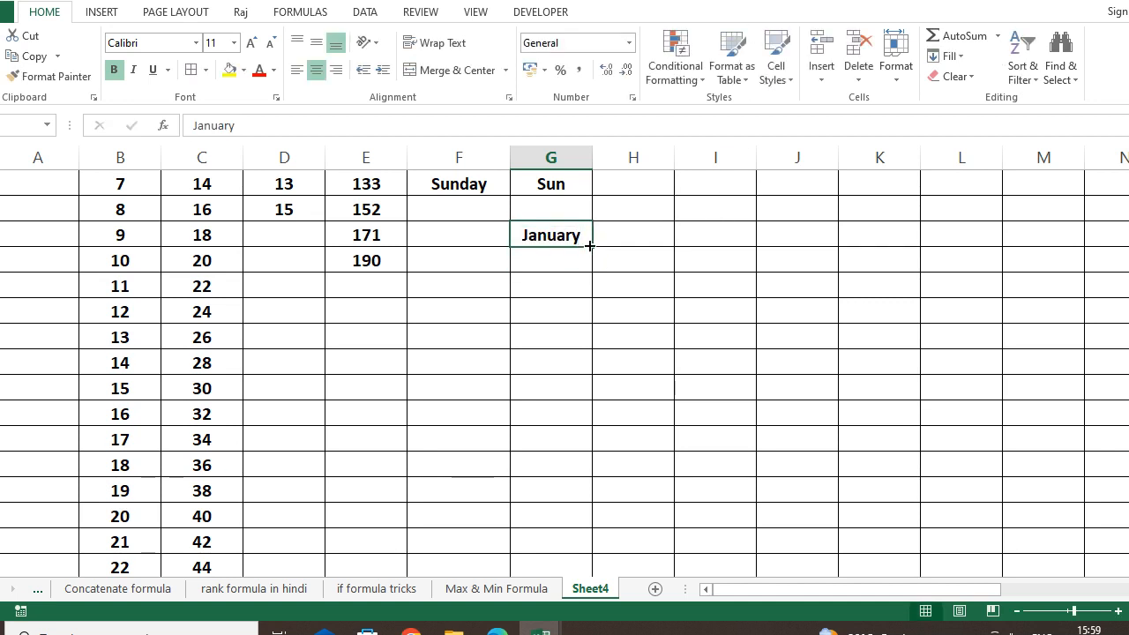
drag(592, 250, 565, 520)
click(652, 344)
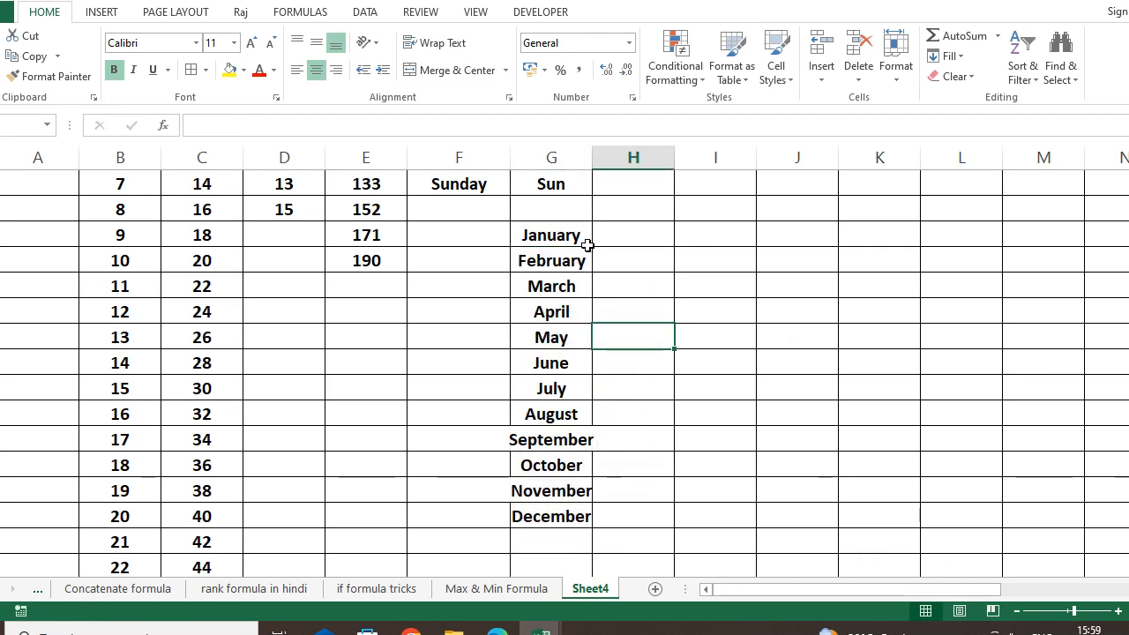
Undo the month fill and refill it from January down column G.
key(ctrl+z)
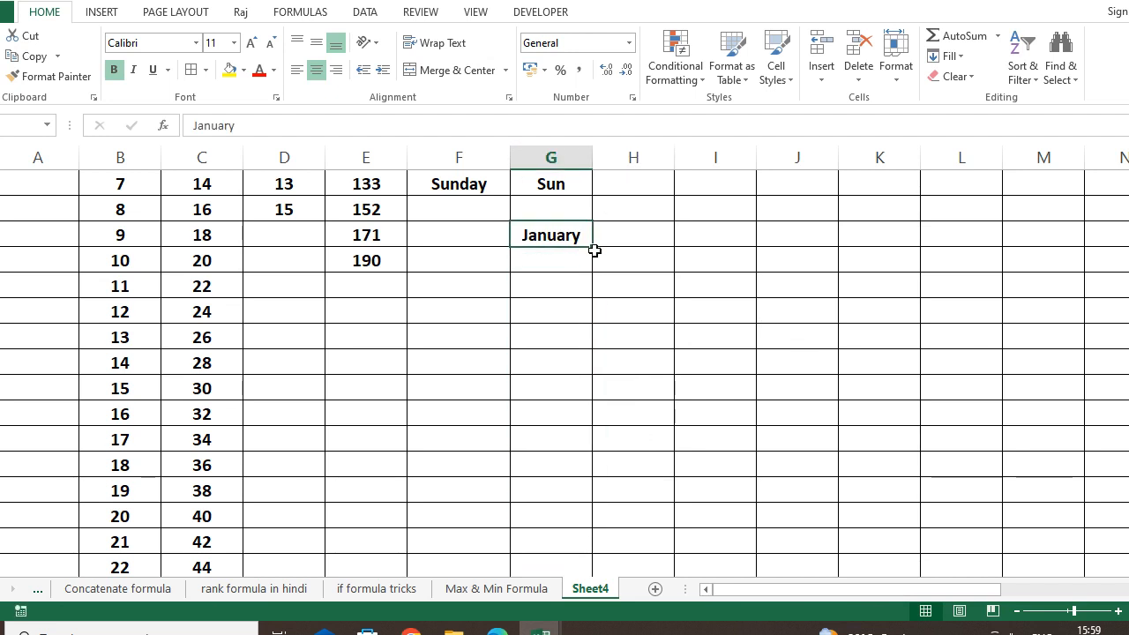
click(635, 330)
click(584, 218)
click(583, 232)
drag(593, 250, 589, 520)
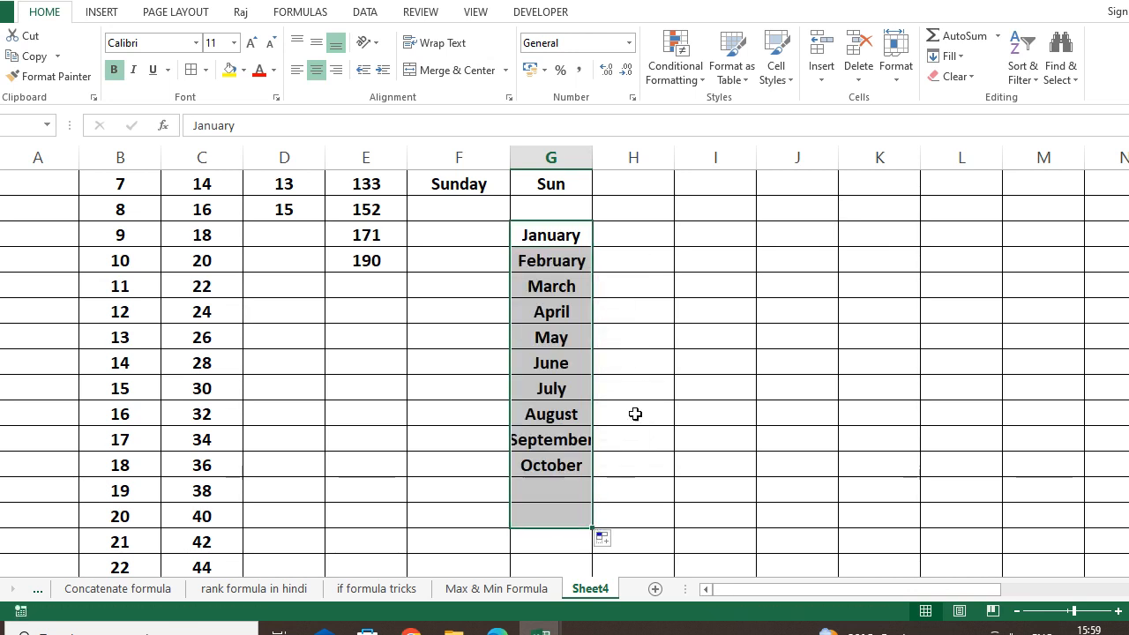
click(643, 361)
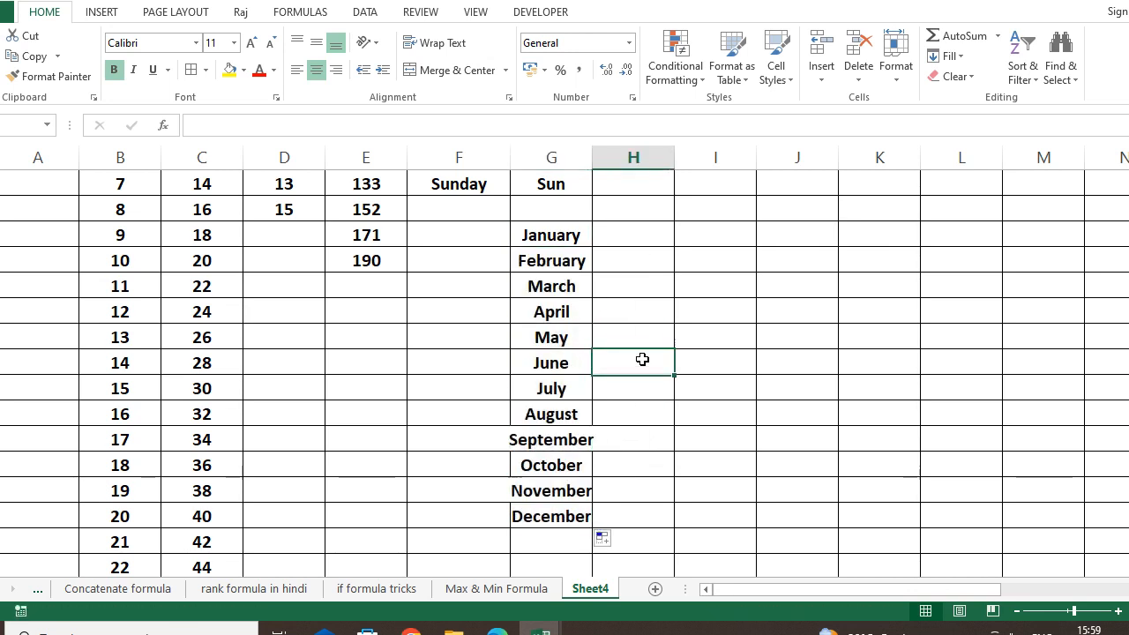
Autofit column G for September, then enter jan in column H and fill to dec.
double_click(595, 168)
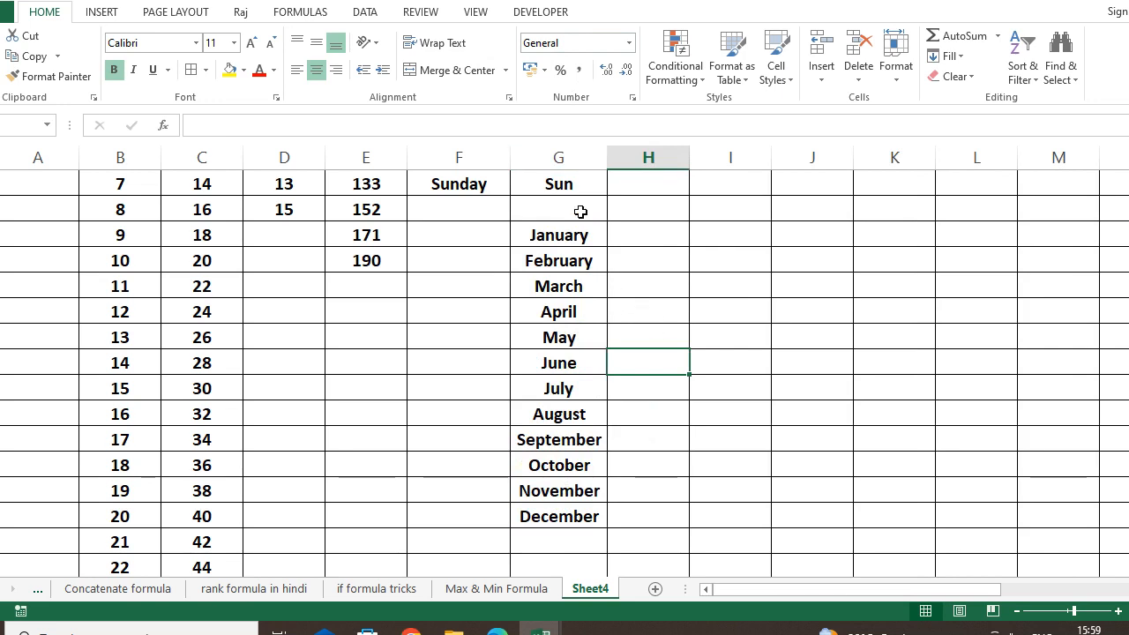
click(675, 233)
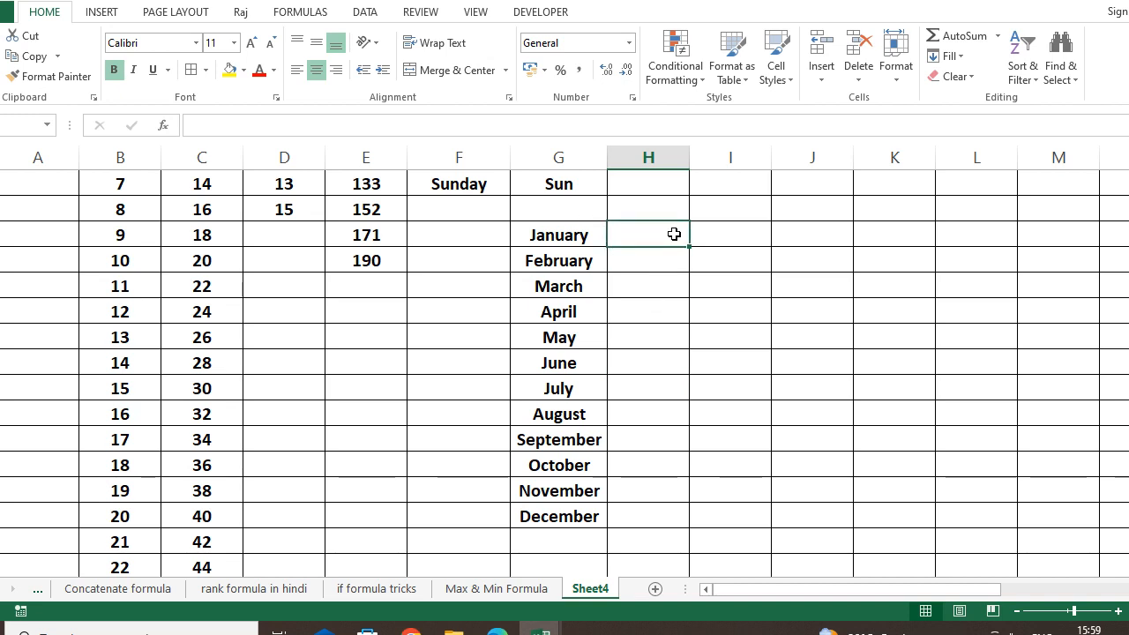
text(jan)
key(ctrl+Return)
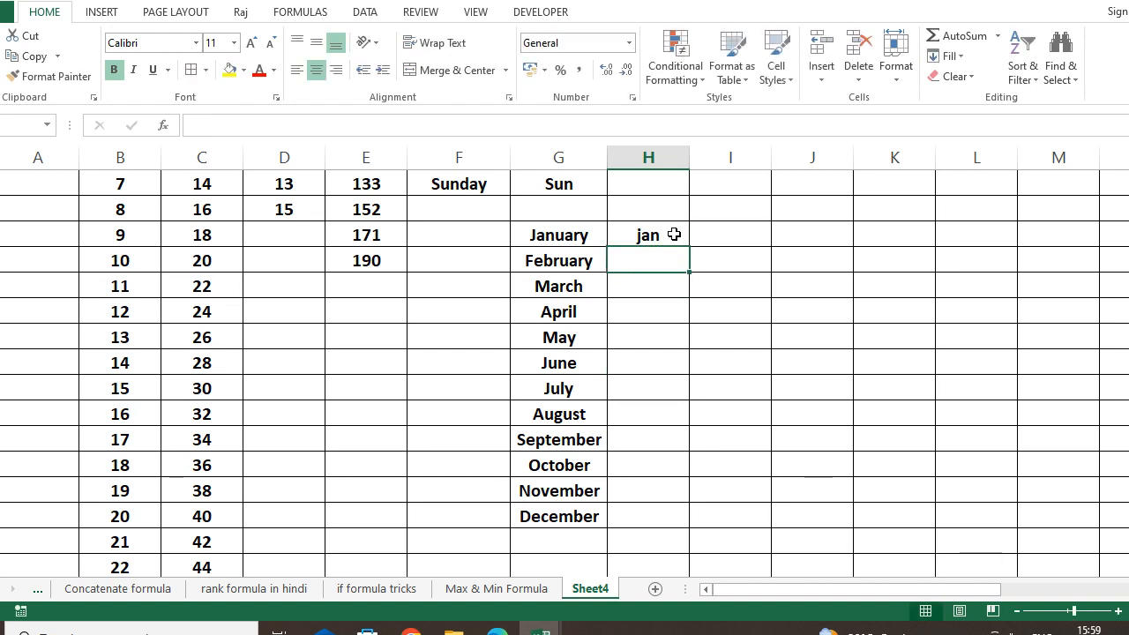
drag(690, 246, 667, 516)
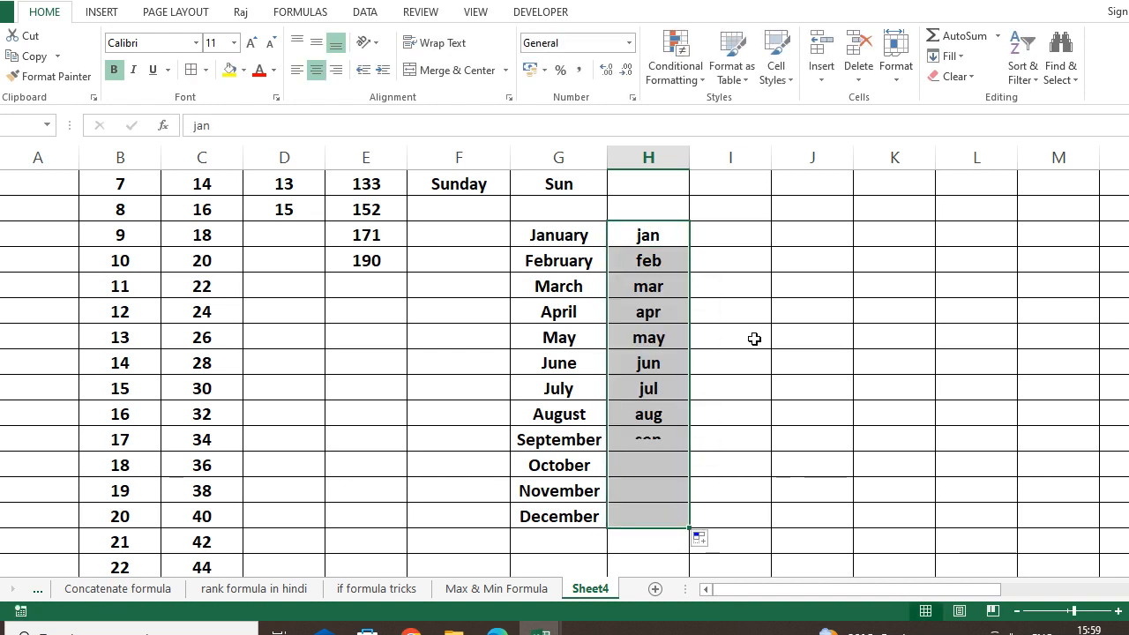
click(731, 306)
Step through the jan to jul cells to check the short month series.
click(661, 241)
click(669, 262)
click(666, 287)
click(661, 313)
click(655, 337)
key(Down)
key(Down)
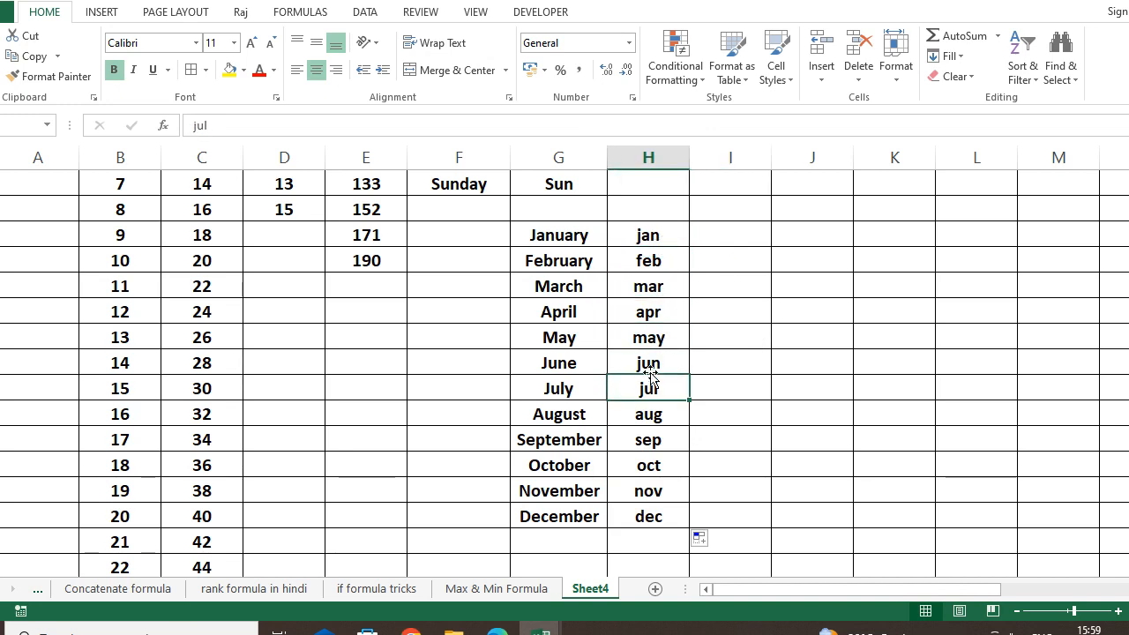
click(762, 408)
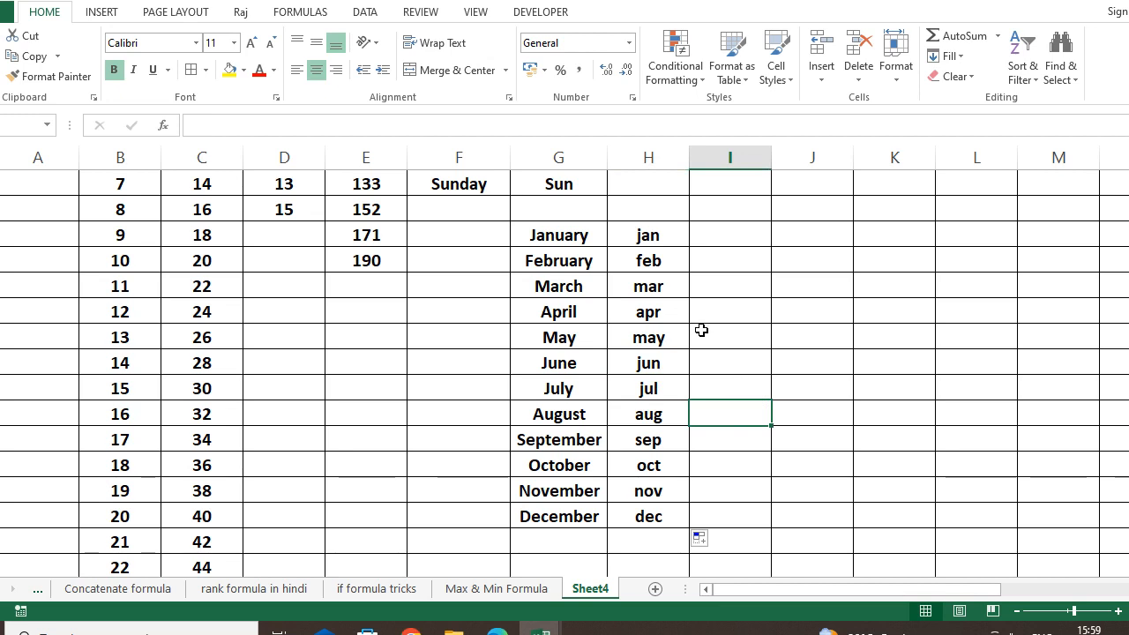
Enter January in I9 and fill month names rightward through December in column T.
click(764, 235)
text(January)
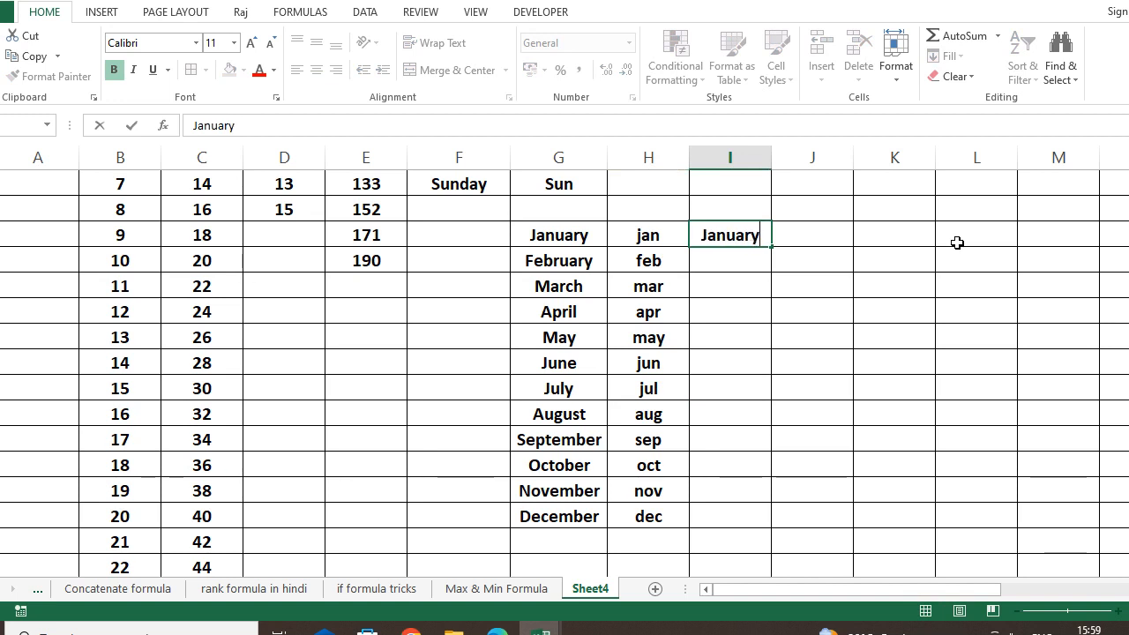
key(Return)
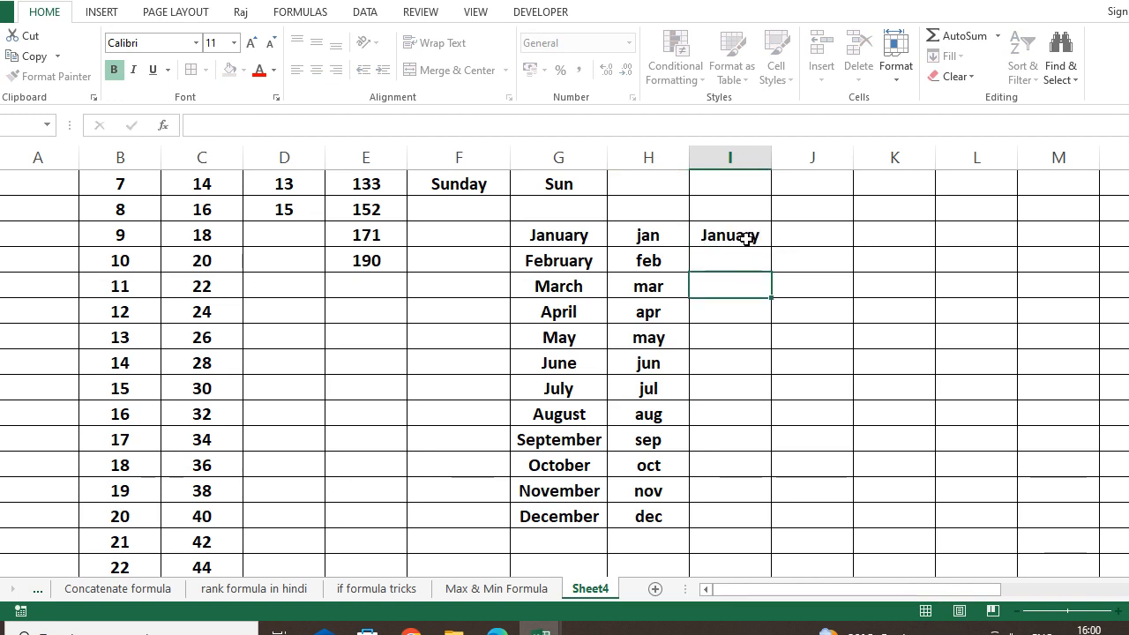
click(749, 234)
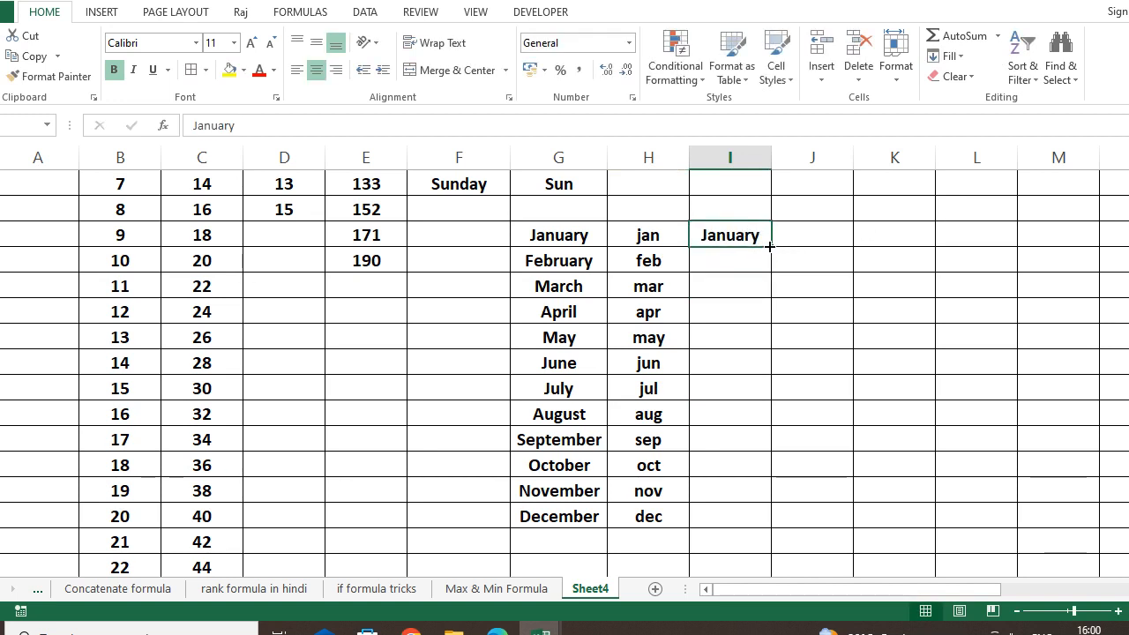
drag(769, 247, 688, 262)
drag(989, 600, 793, 600)
click(794, 382)
scroll(778, 366, up, 1)
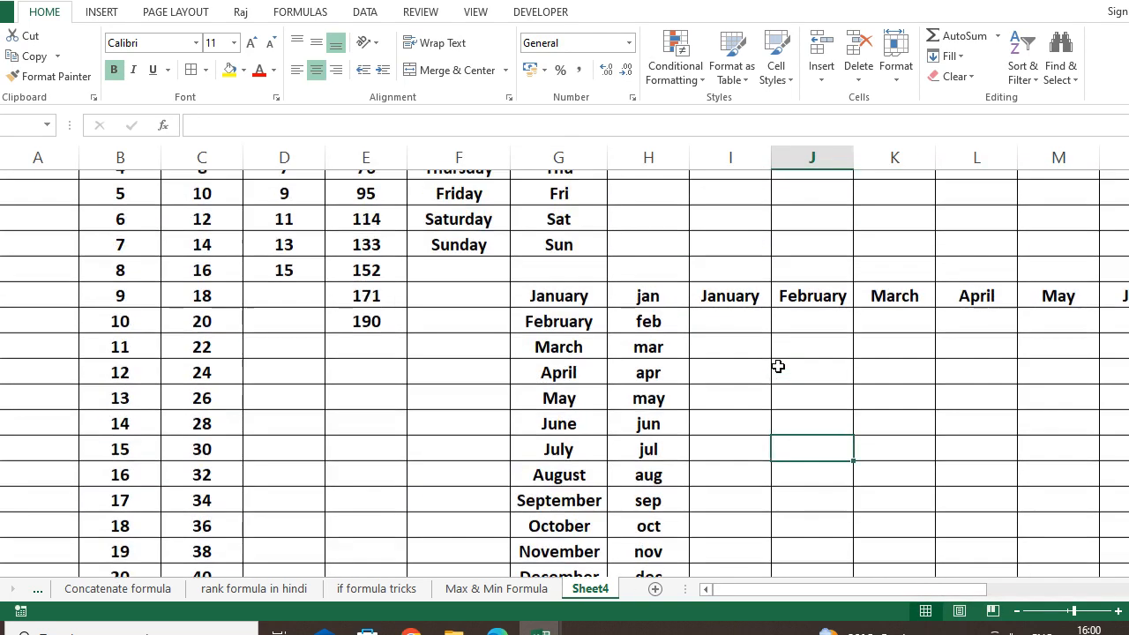
scroll(778, 366, up, 3)
scroll(778, 366, down, 1)
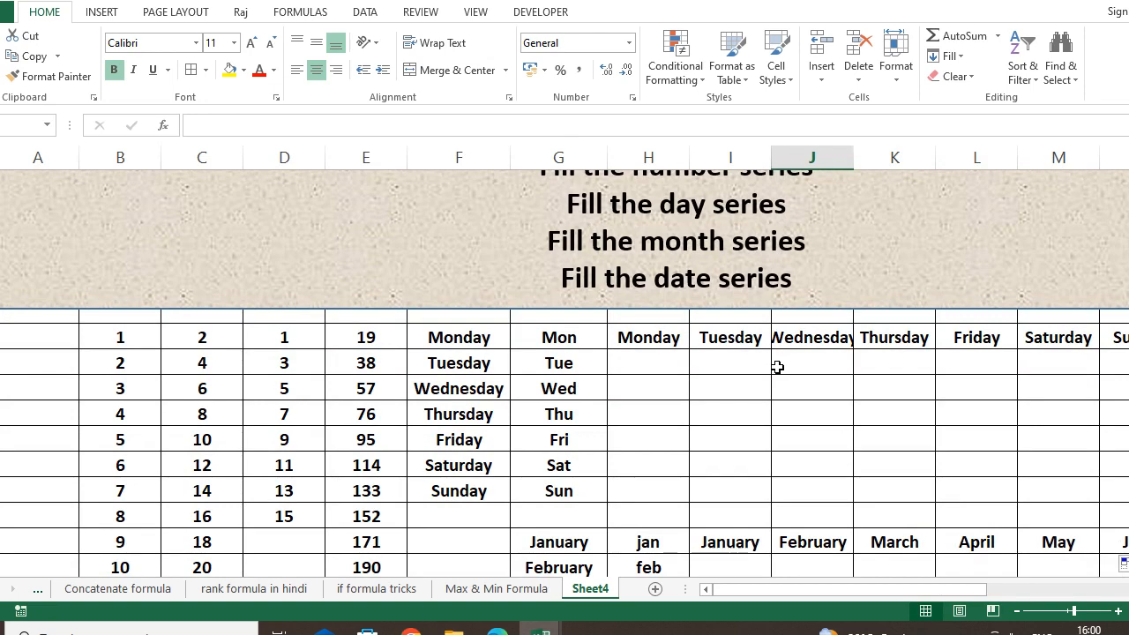
scroll(672, 364, down, 7)
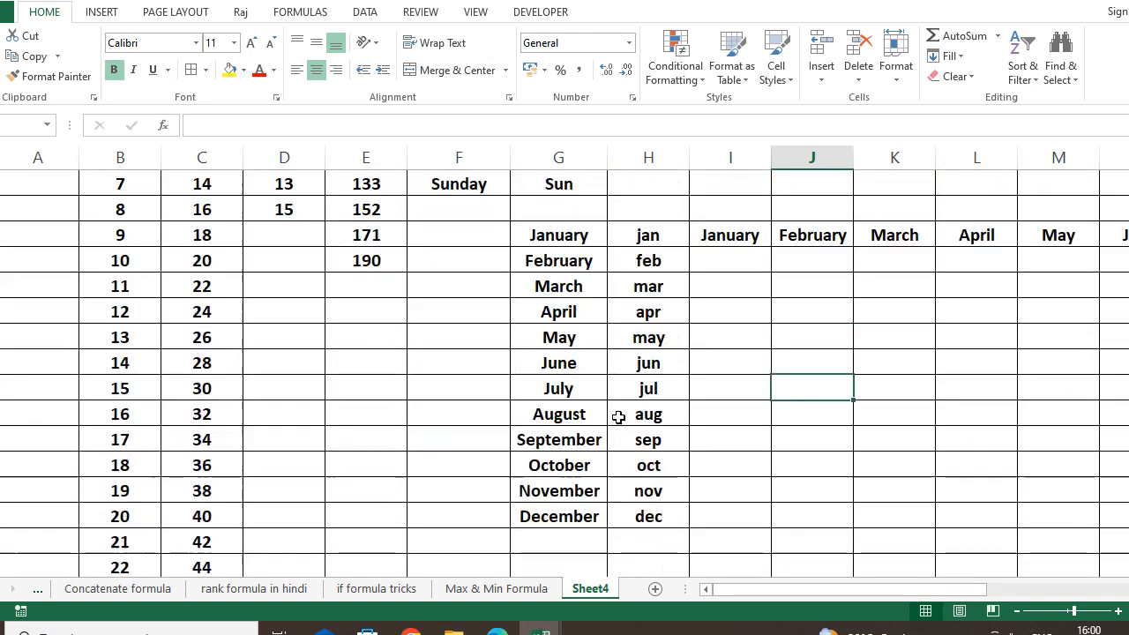
scroll(353, 313, up, 2)
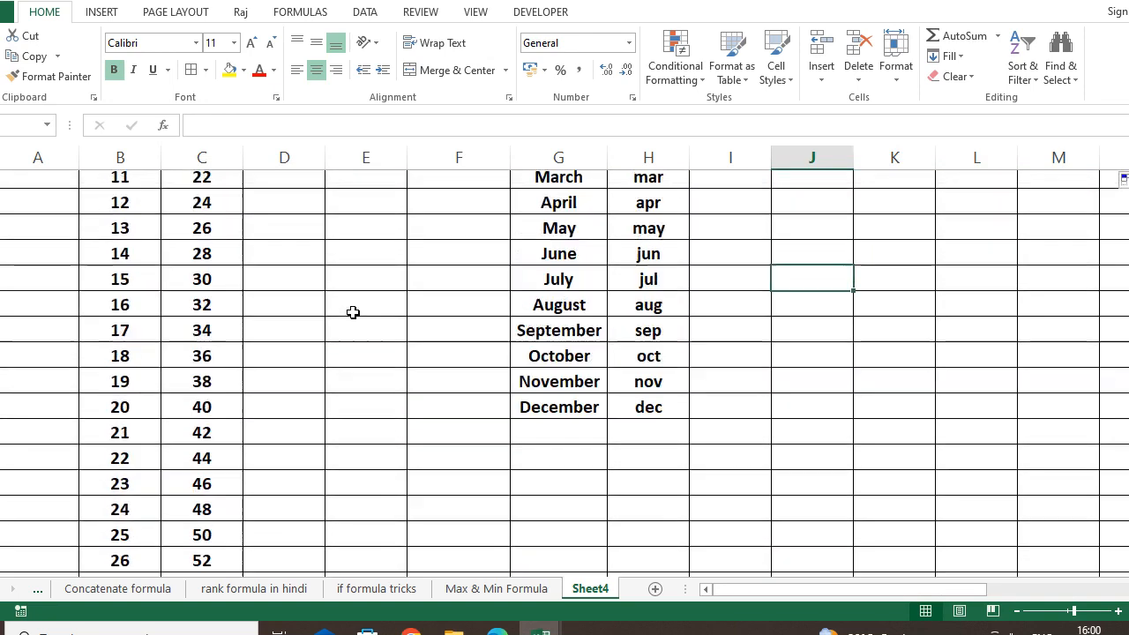
Enter the date 1-1-2023 in E11, the empty cell below 190.
click(363, 206)
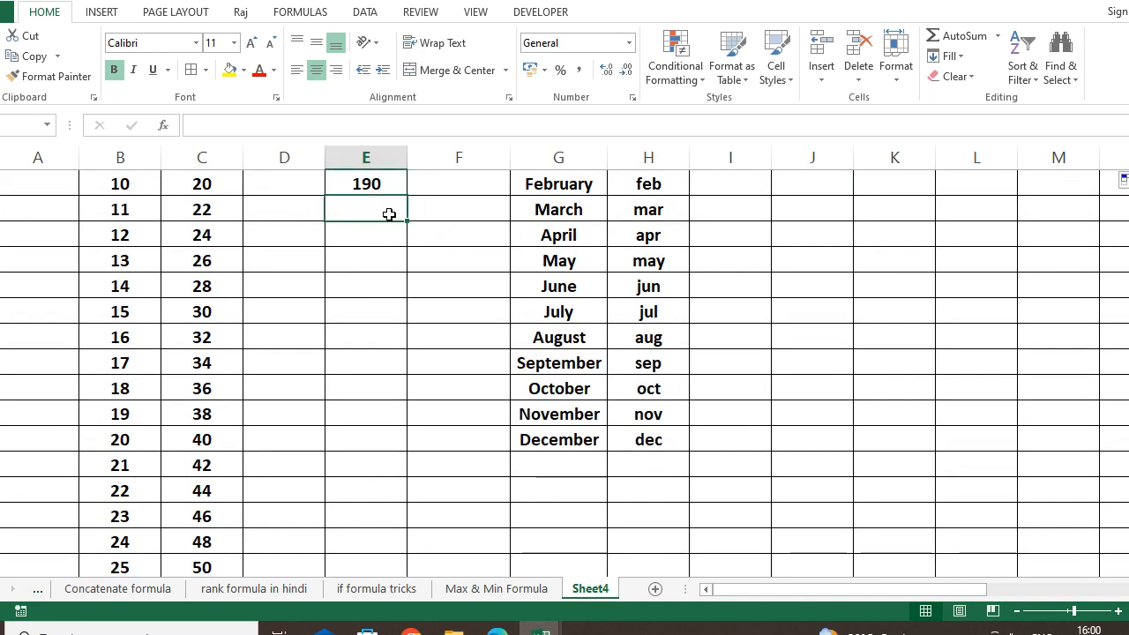
text(1-1-)
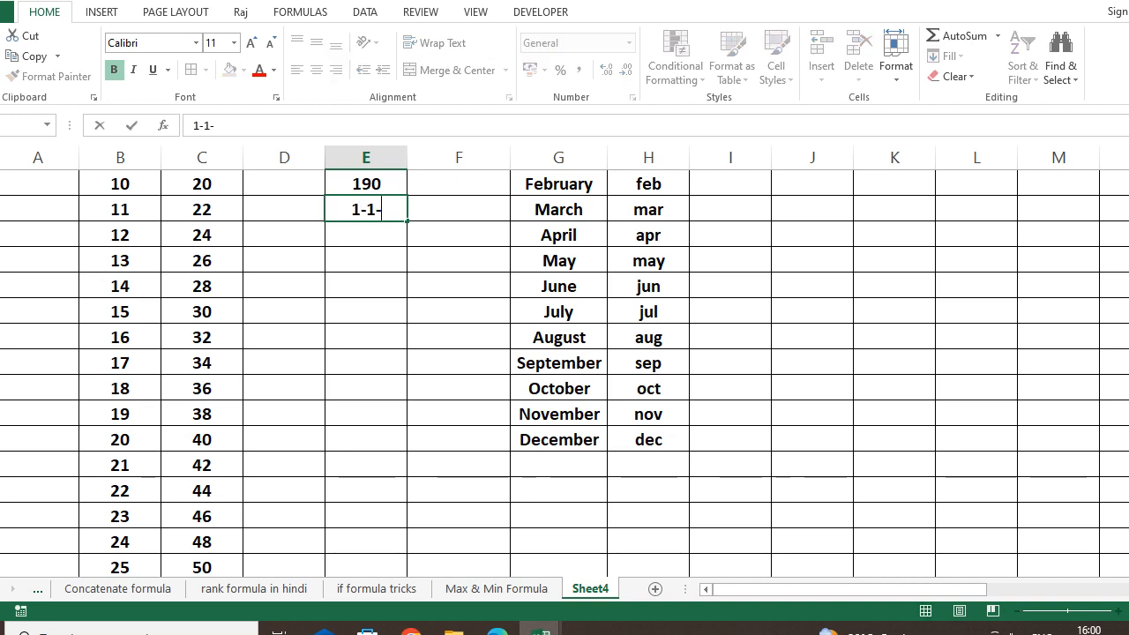
text(2)
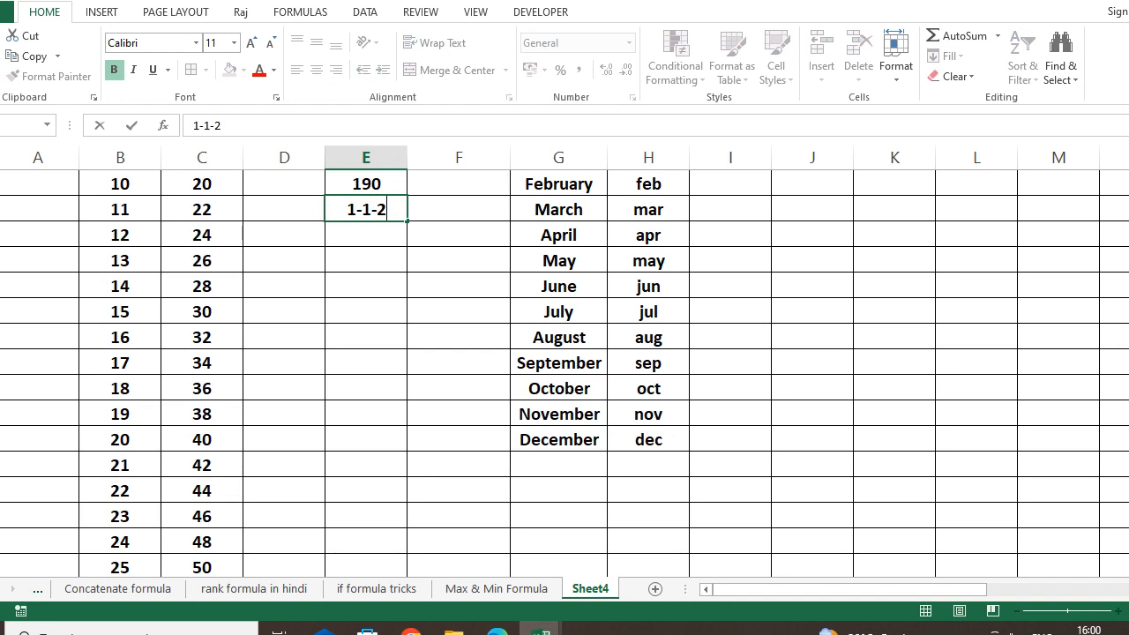
text(3)
key(BackSpace)
text(023)
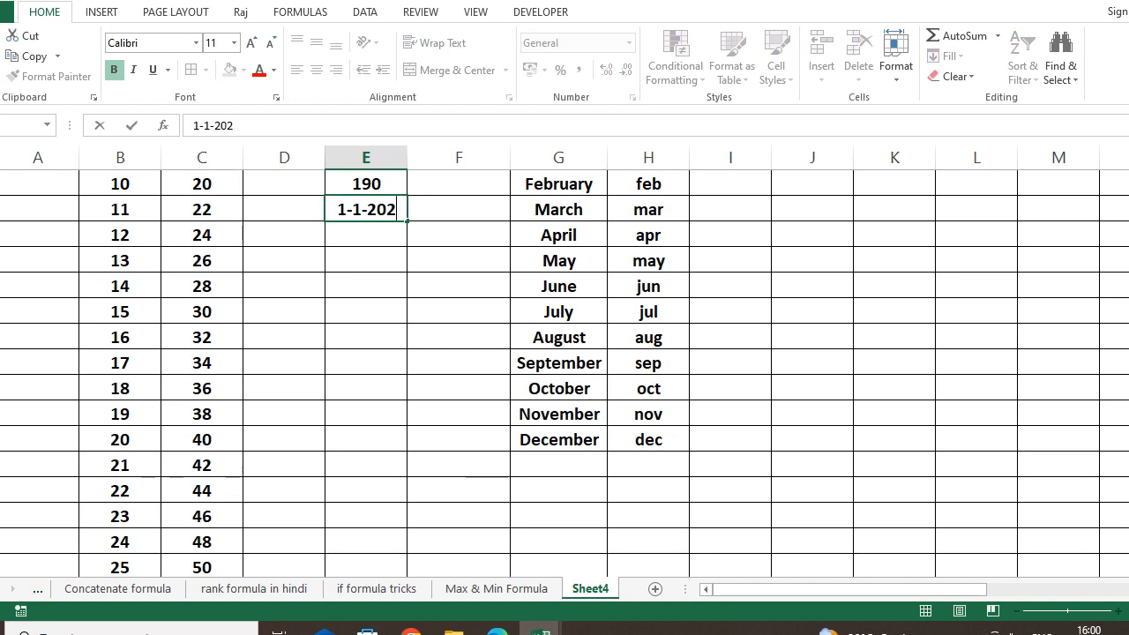
click(330, 280)
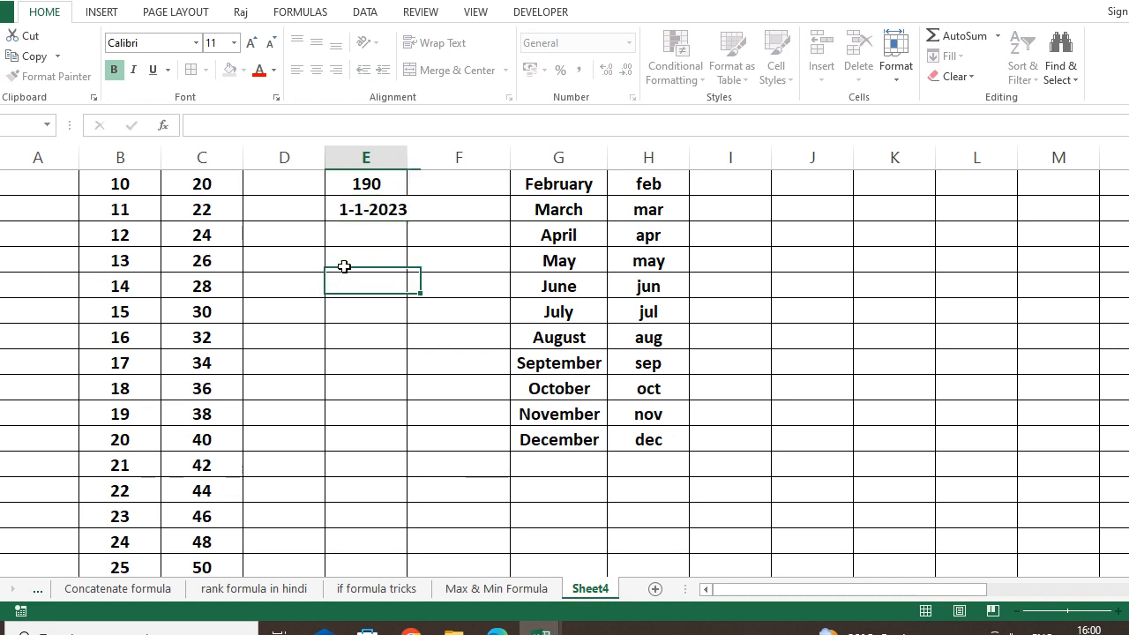
click(373, 209)
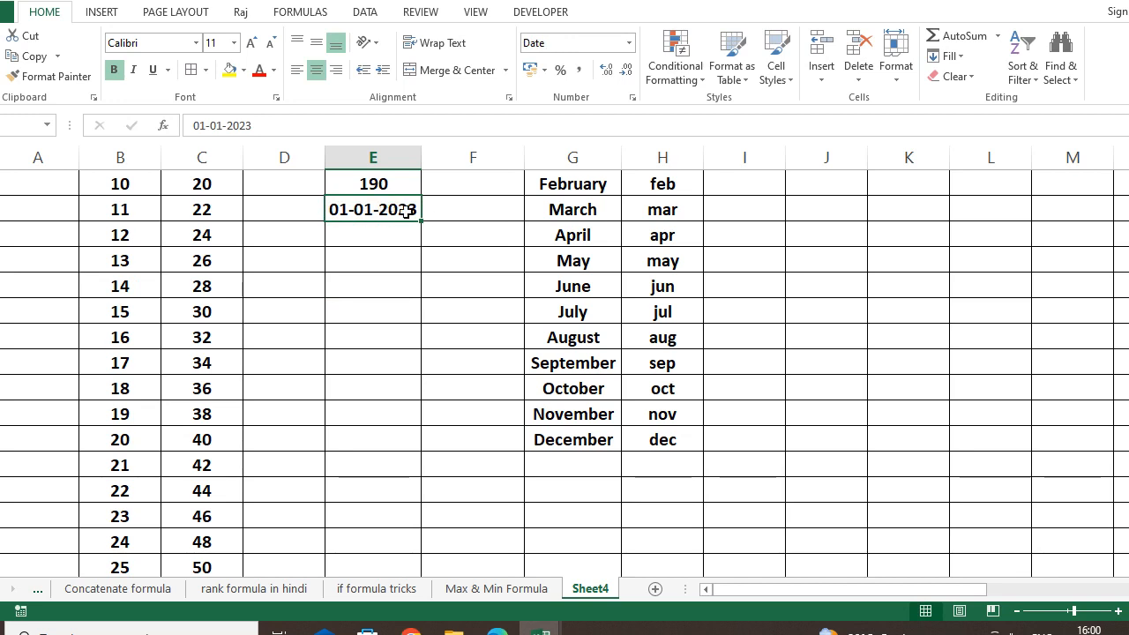
Fill the date down column E as a daily series through 31-01-2023.
drag(422, 220, 395, 447)
scroll(376, 372, up, 3)
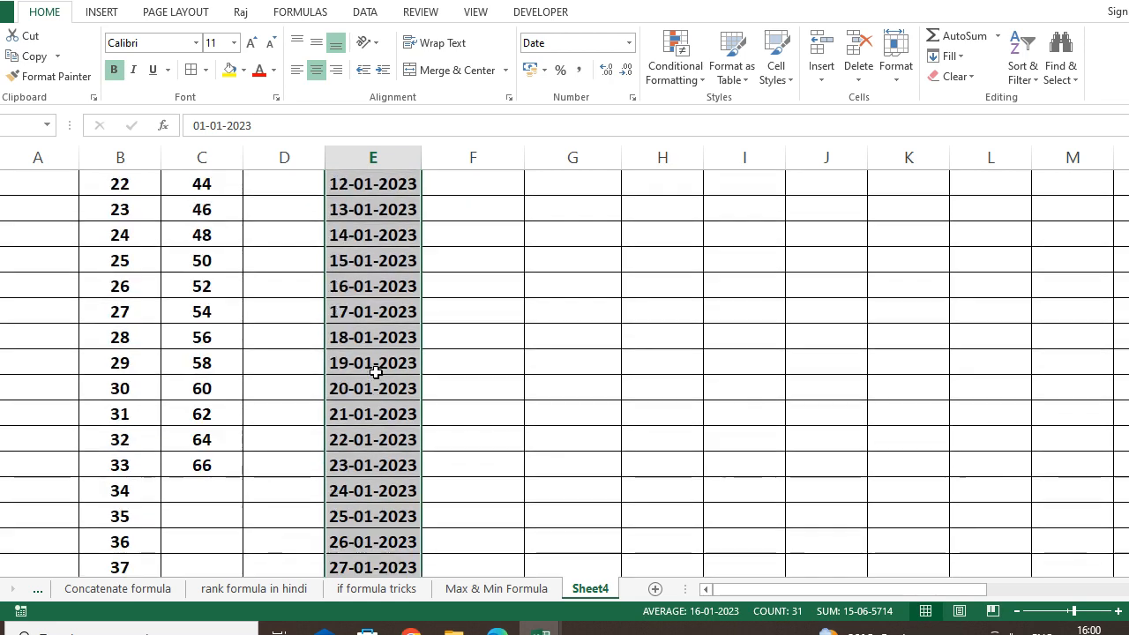
scroll(375, 371, up, 5)
scroll(380, 408, down, 1)
click(346, 215)
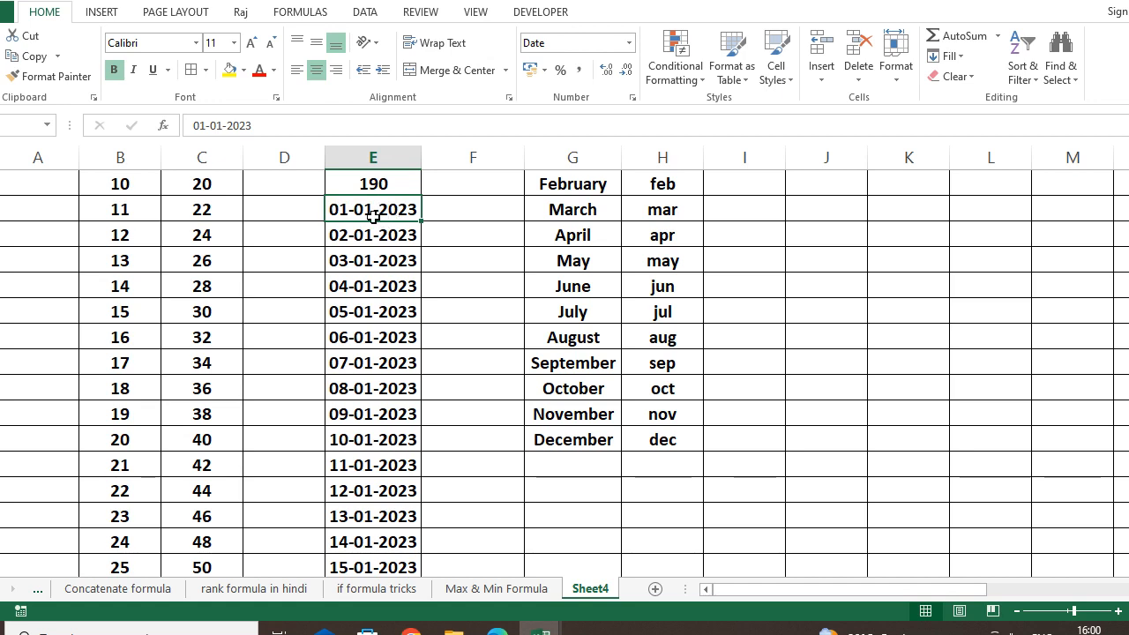
click(419, 343)
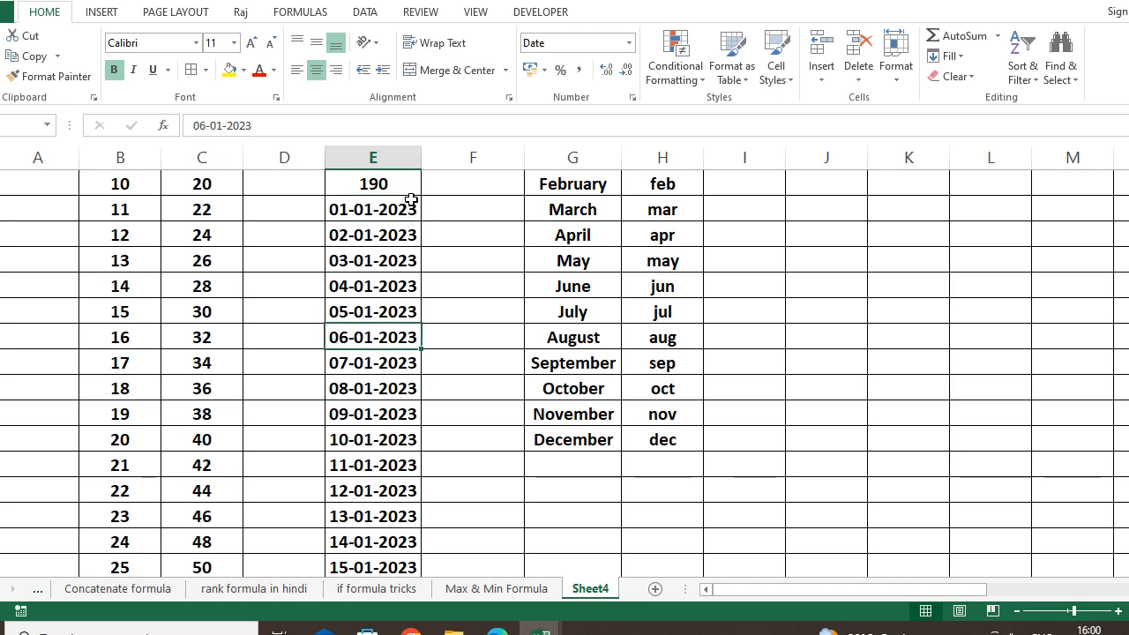
drag(406, 212, 386, 414)
drag(384, 455, 392, 483)
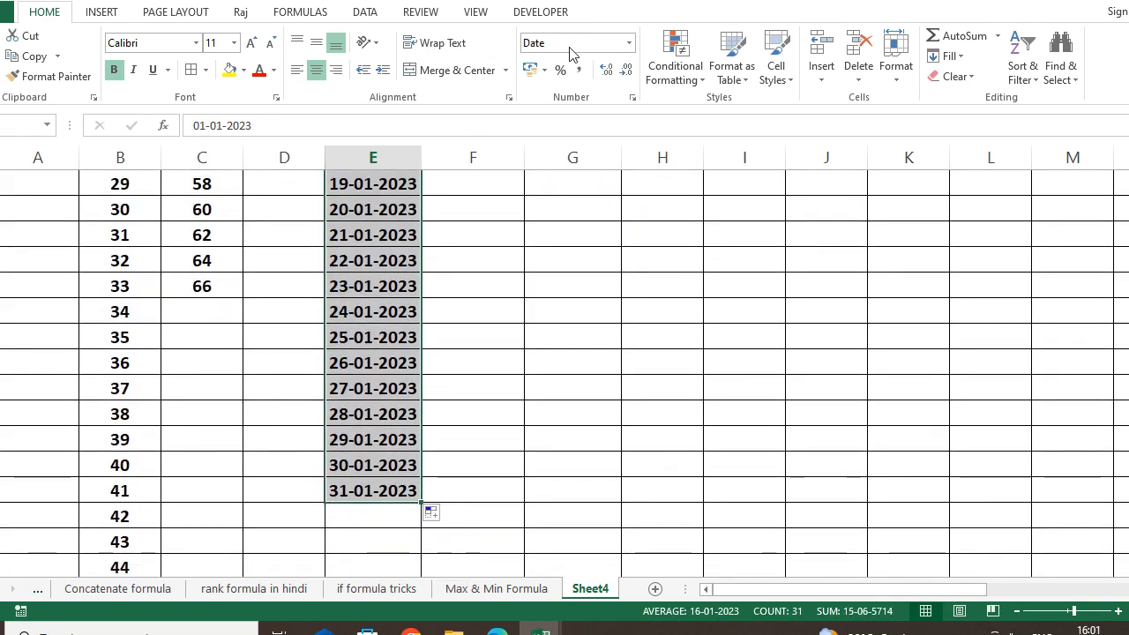
click(629, 44)
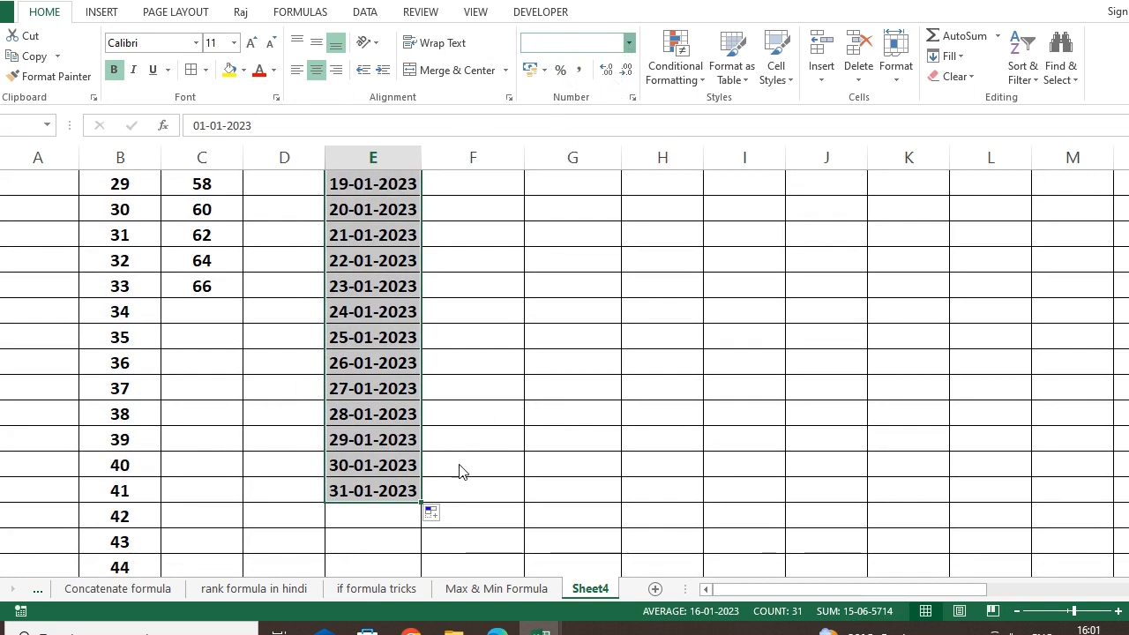
click(393, 615)
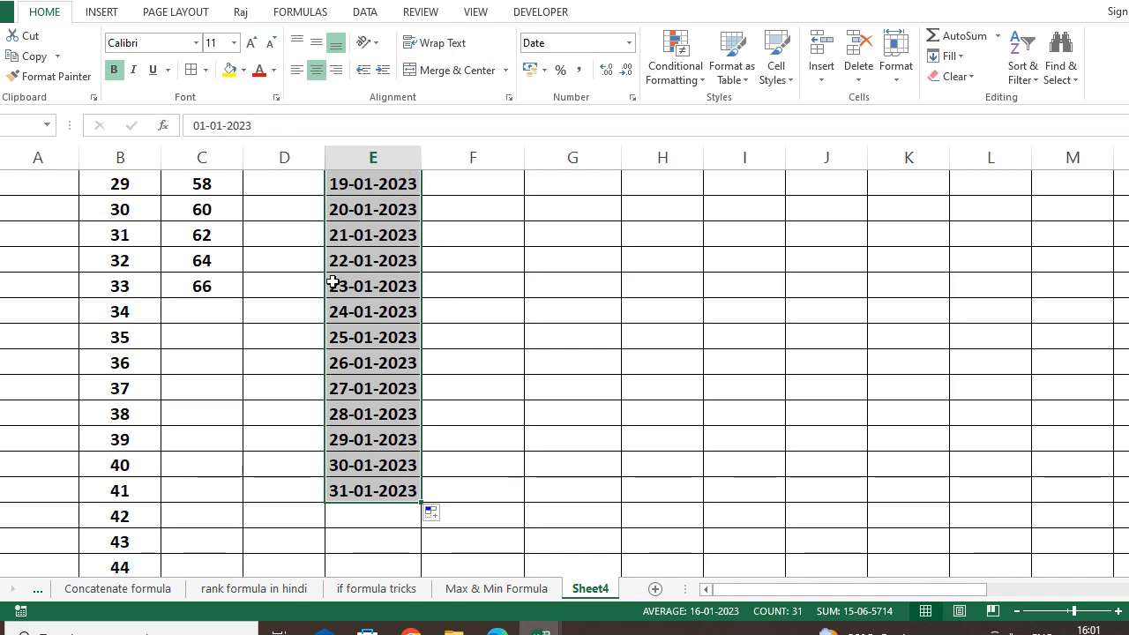
scroll(314, 378, up, 8)
Format the column E dates with the long *14 March 2012 date style.
key(ctrl+1)
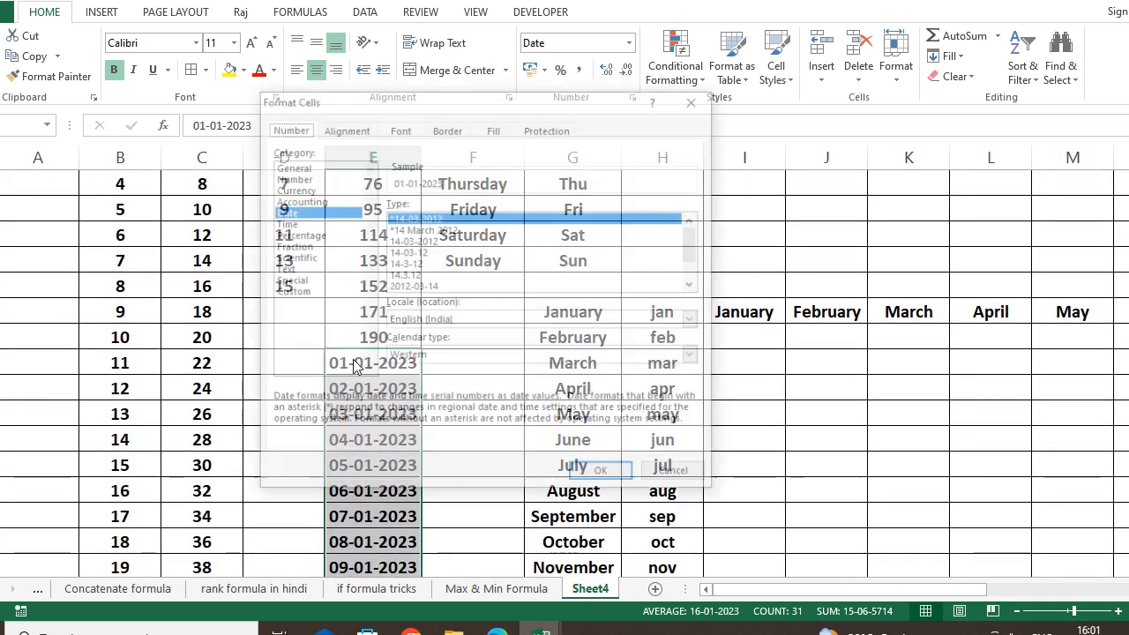
click(472, 240)
scroll(468, 244, down, 1)
click(467, 241)
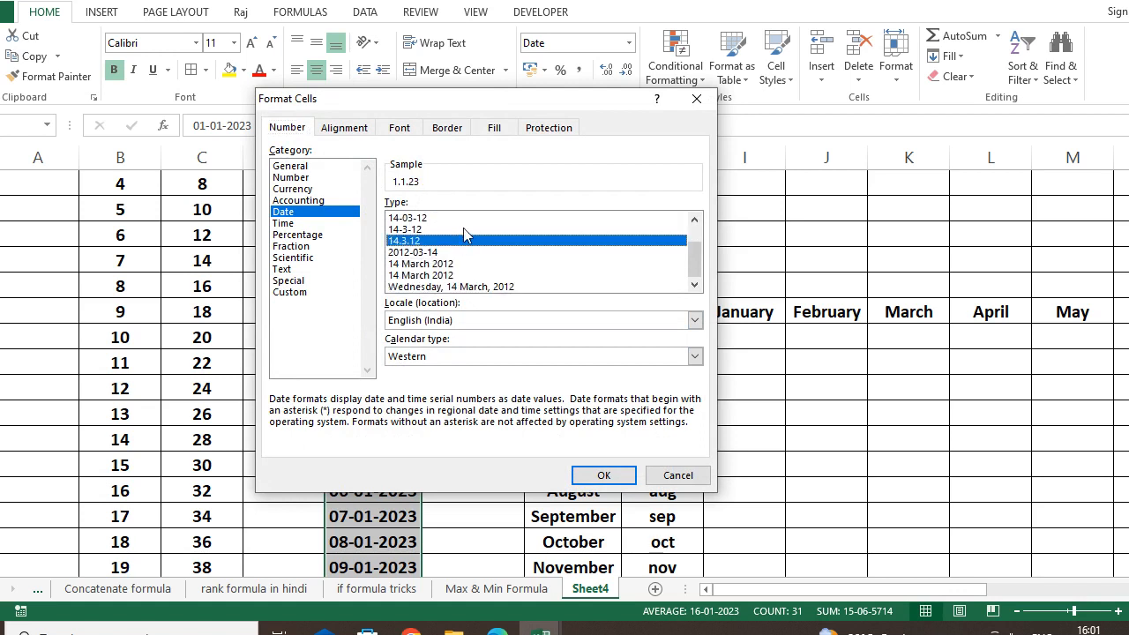
click(467, 230)
scroll(465, 244, up, 1)
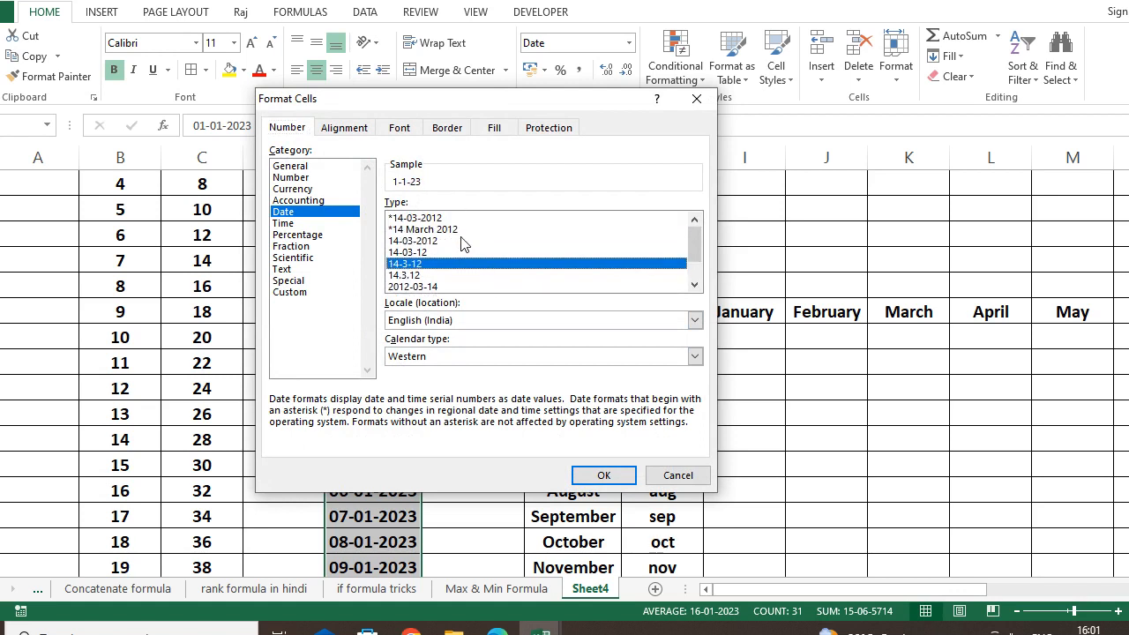
click(466, 230)
click(603, 475)
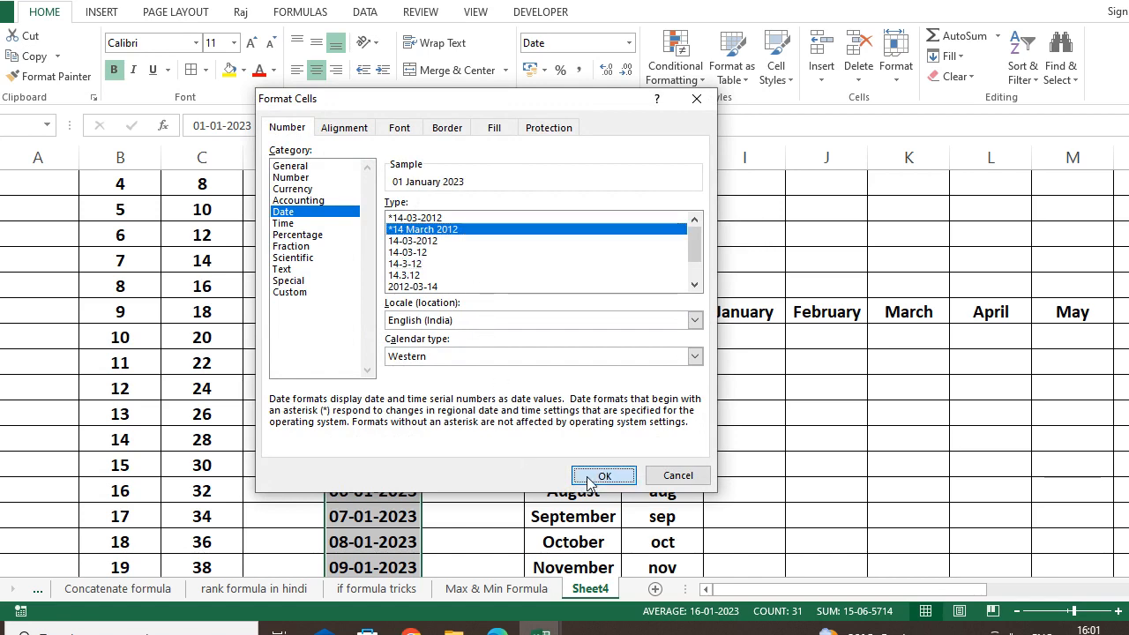
Check several of the reformatted date cells, such as 01 January 2023.
click(480, 432)
click(366, 365)
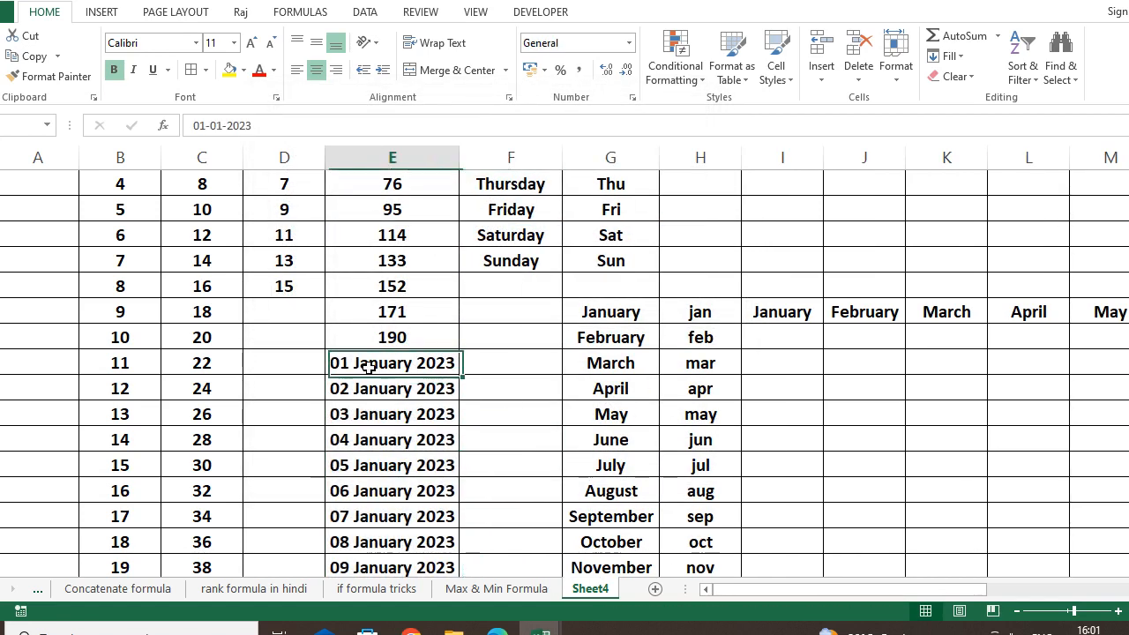
click(438, 485)
click(409, 394)
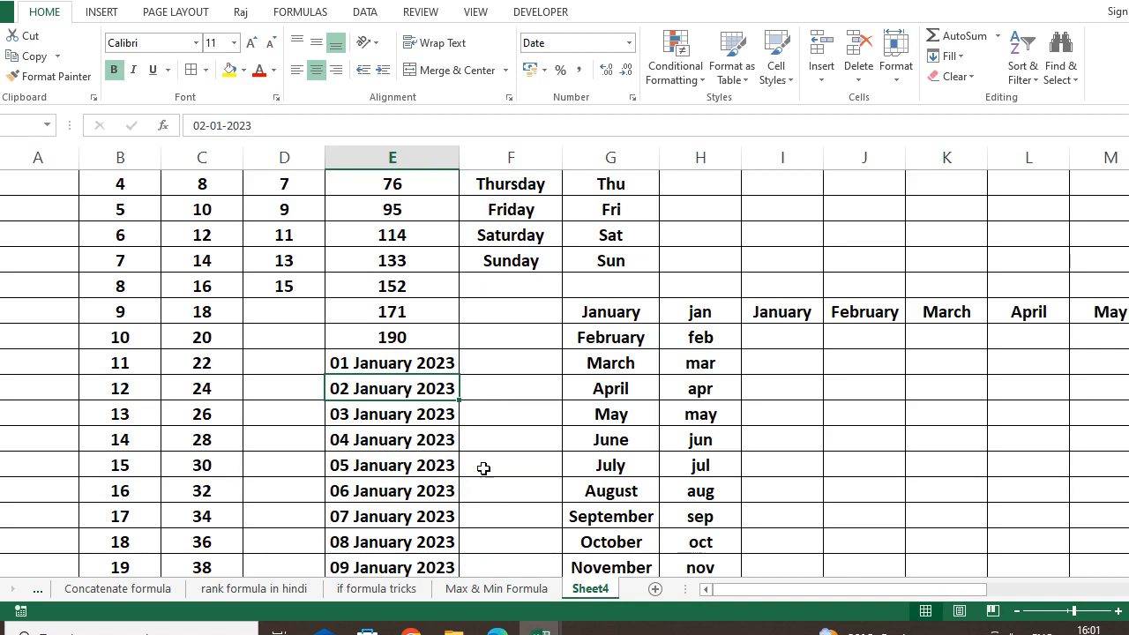
click(495, 436)
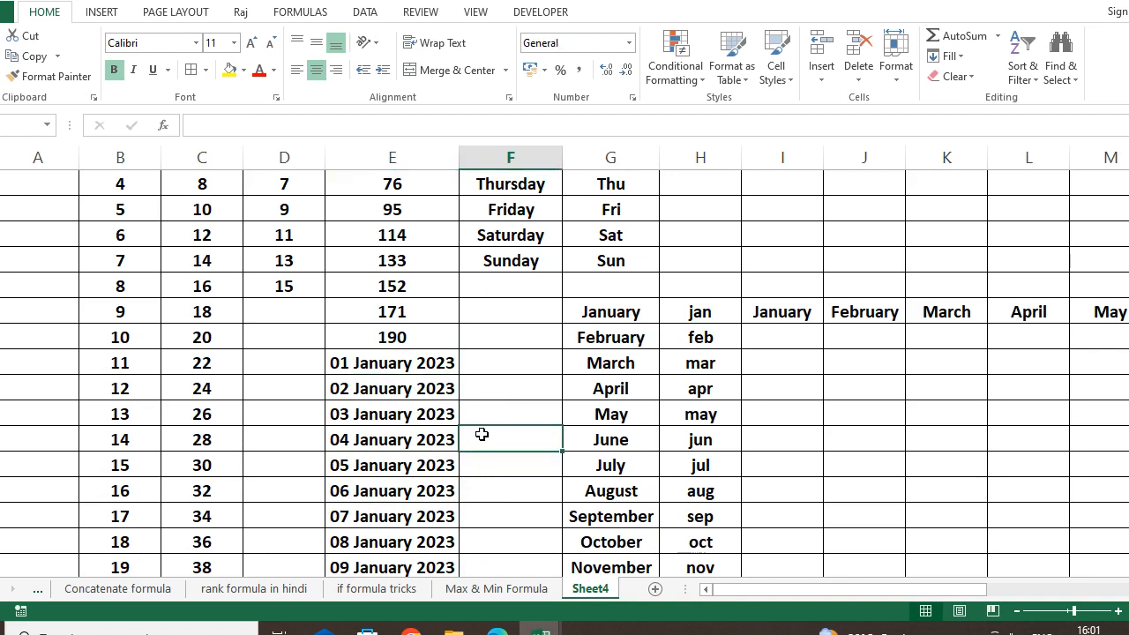
scroll(579, 513, up, 4)
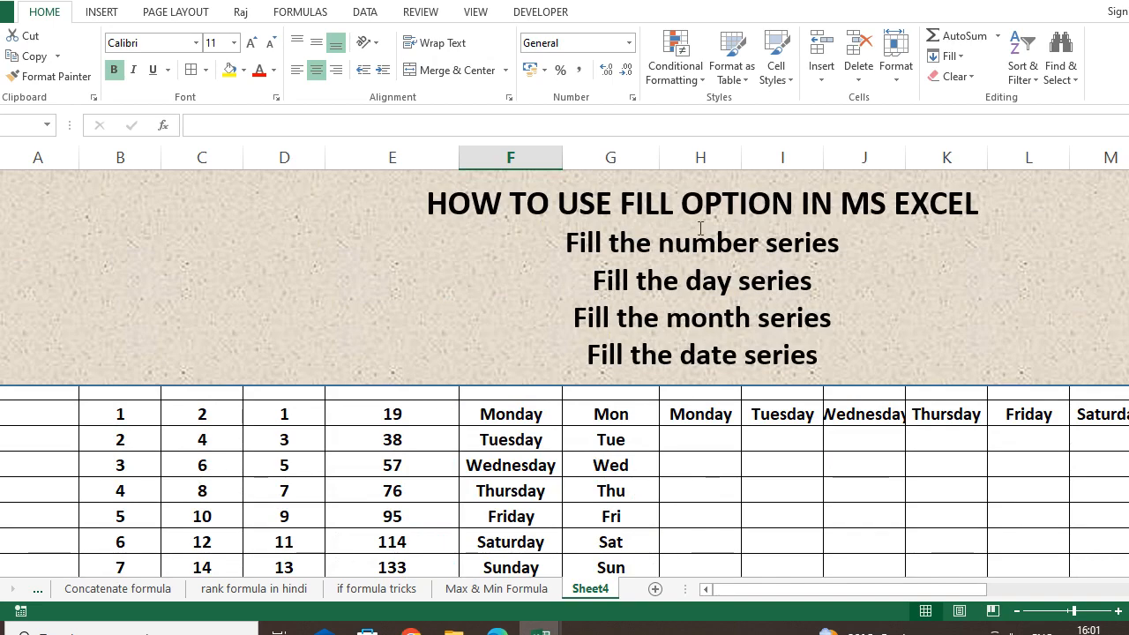
scroll(699, 476, down, 1)
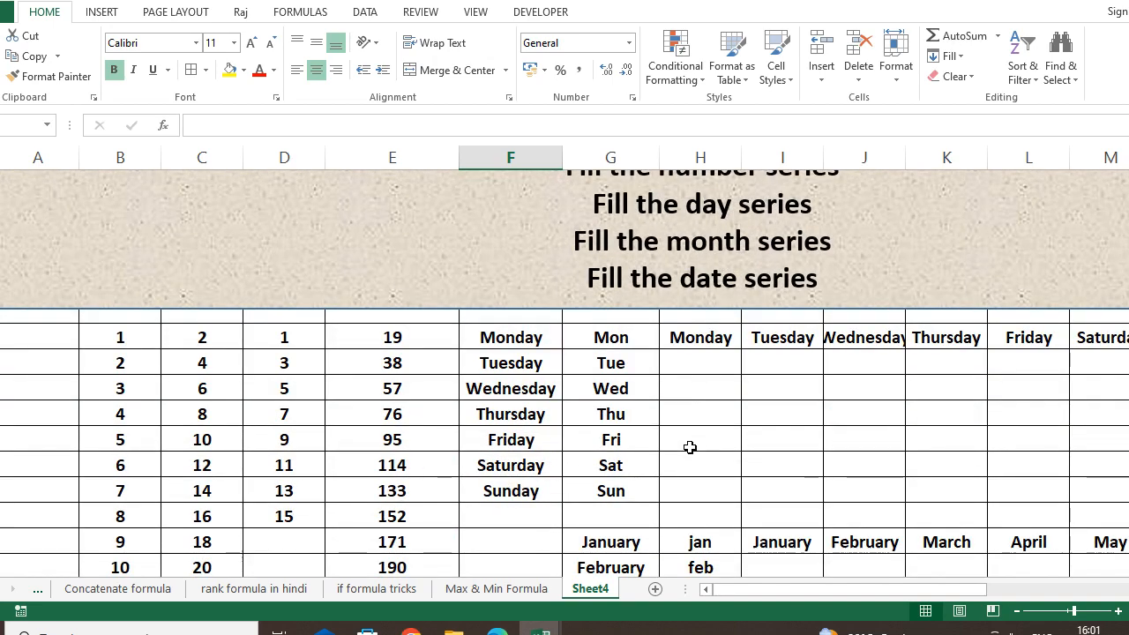
scroll(686, 438, down, 1)
scroll(687, 435, down, 2)
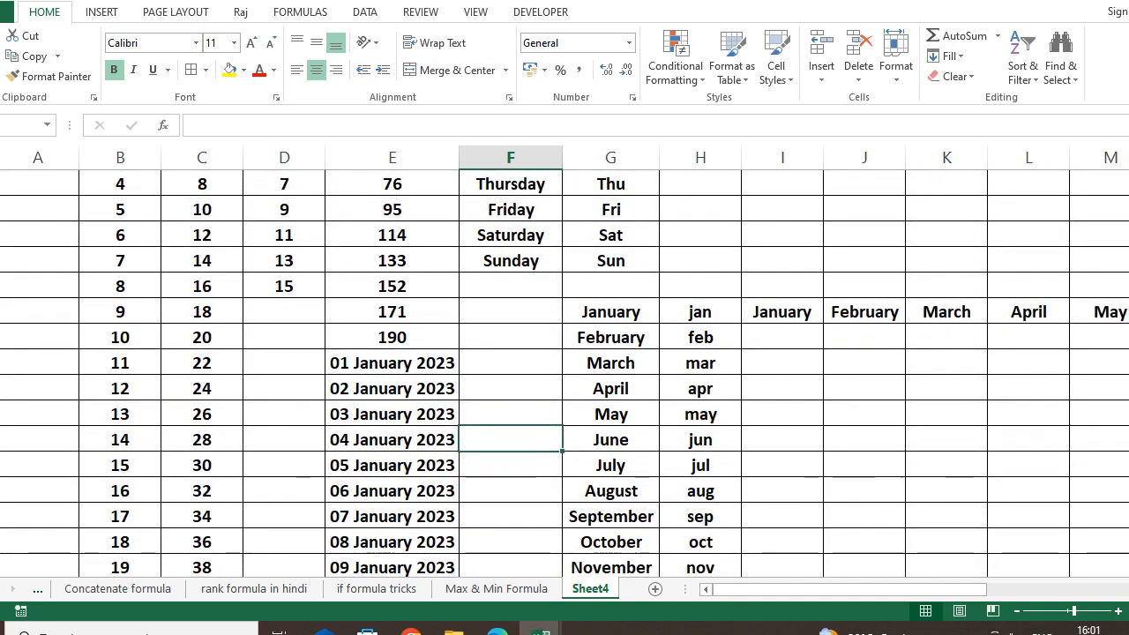
click(873, 369)
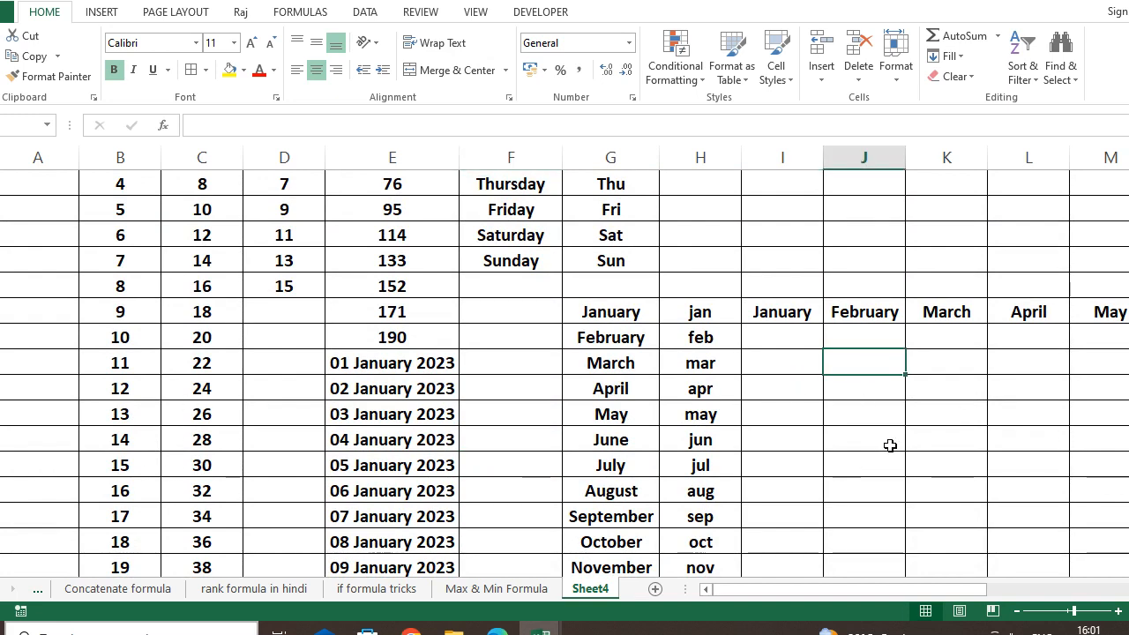
text(1)
key(Return)
text(2)
key(Return)
drag(873, 363, 886, 415)
drag(879, 367, 861, 237)
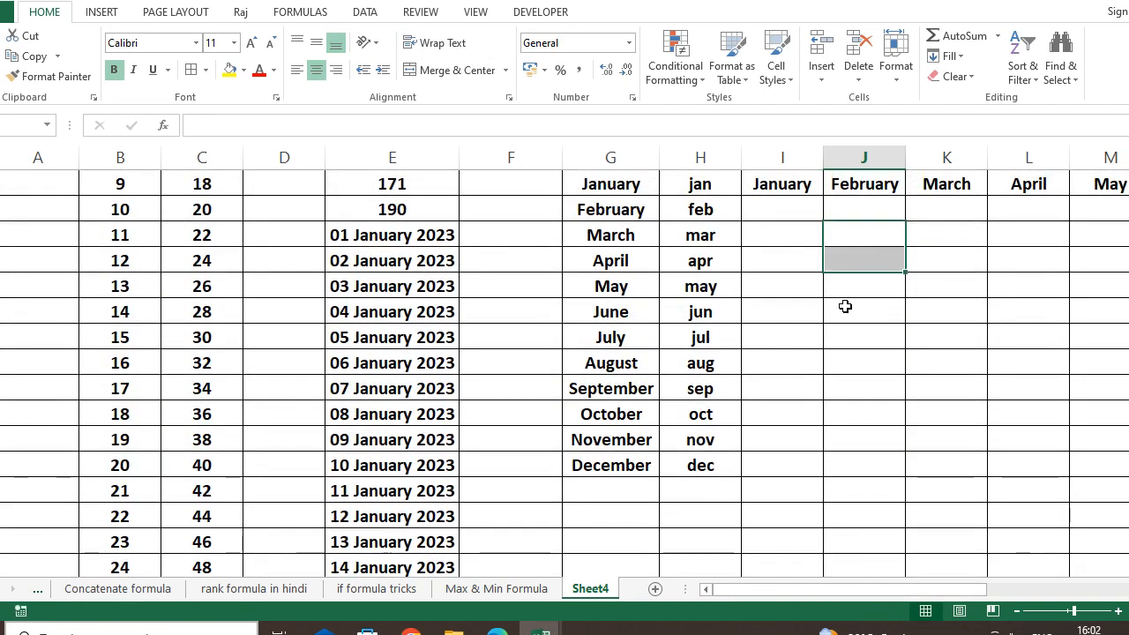
Enter the starting value 1 in J11 and reselect it.
click(860, 230)
text(1)
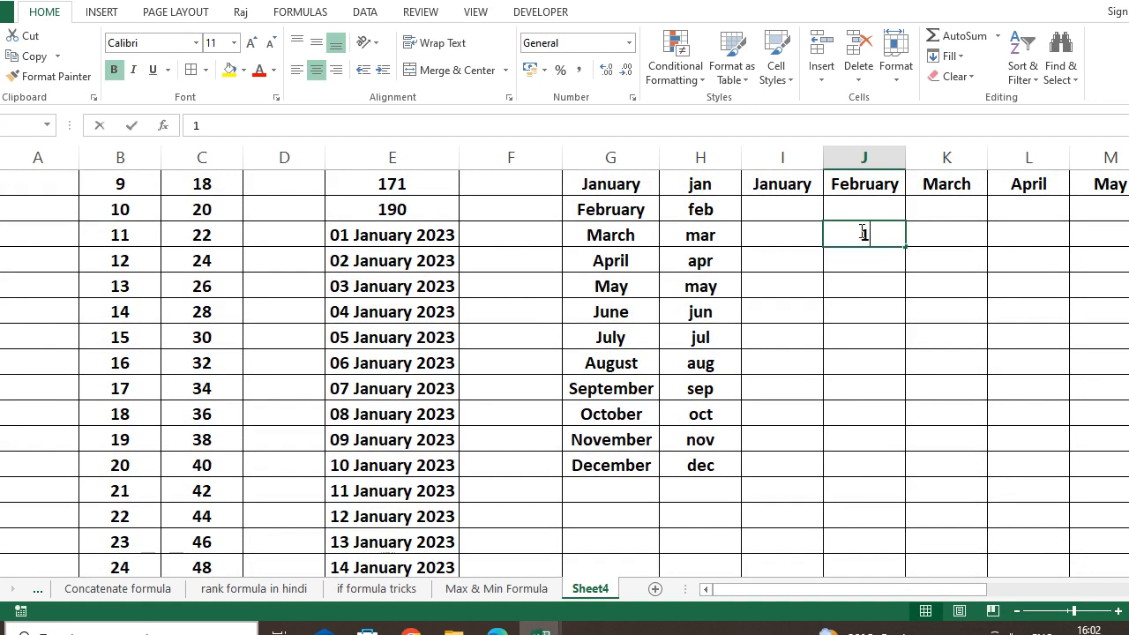
key(Return)
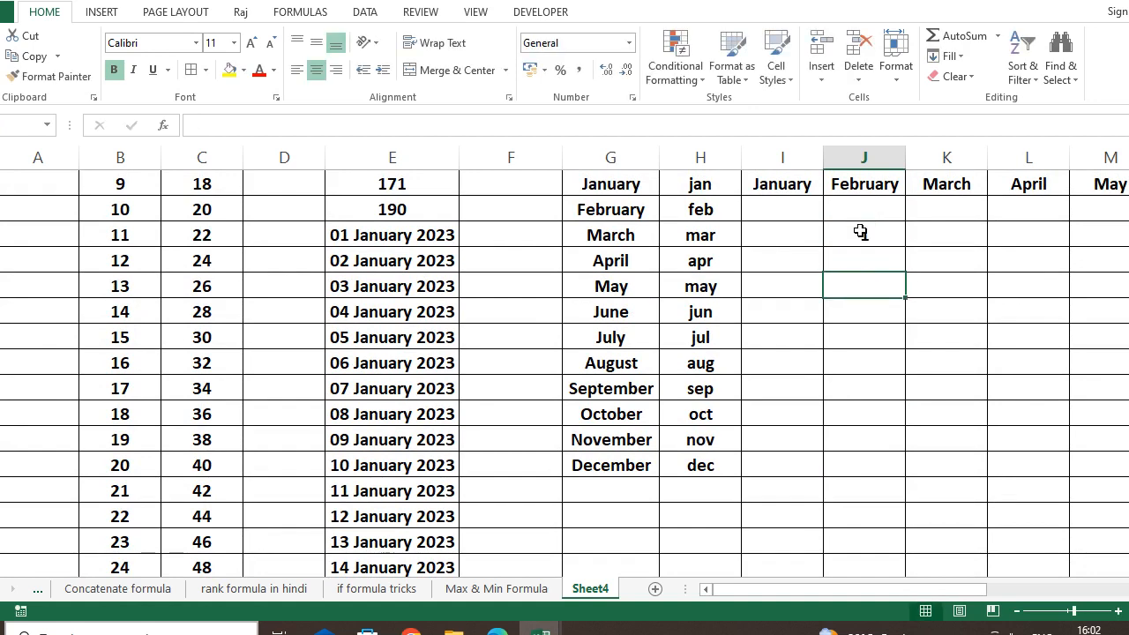
mouse_move(880, 235)
mouse_down()
mouse_move(929, 368)
mouse_move(909, 262)
mouse_move(888, 239)
mouse_up()
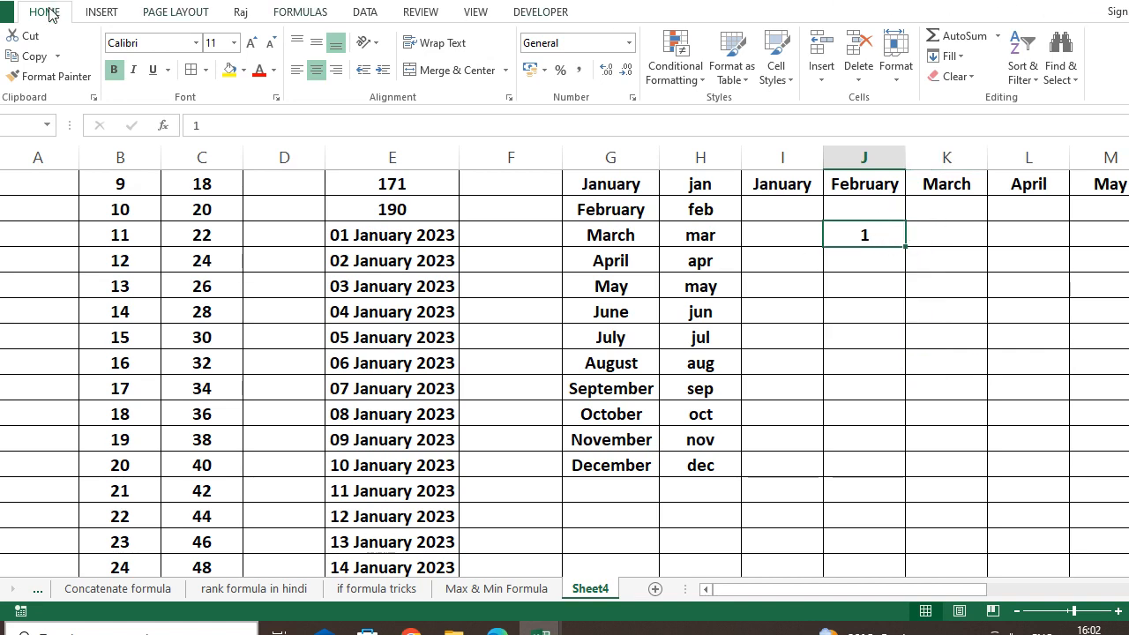
Create a linear column series with step 1 stopping at 100000 via Fill > Series.
click(949, 62)
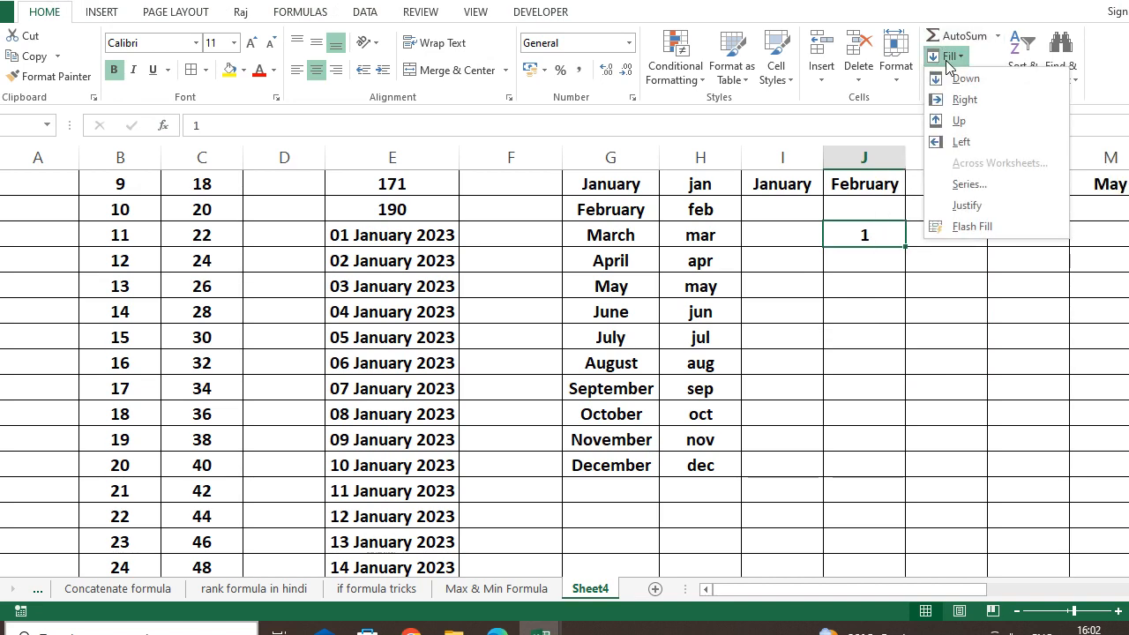
click(970, 185)
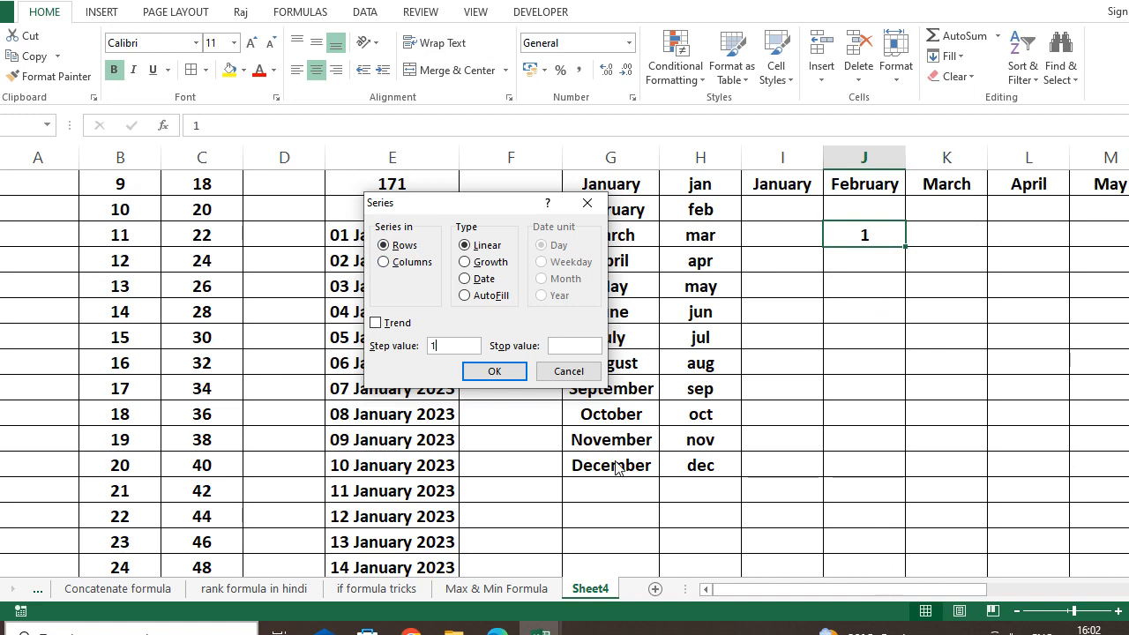
click(394, 265)
click(553, 346)
click(495, 371)
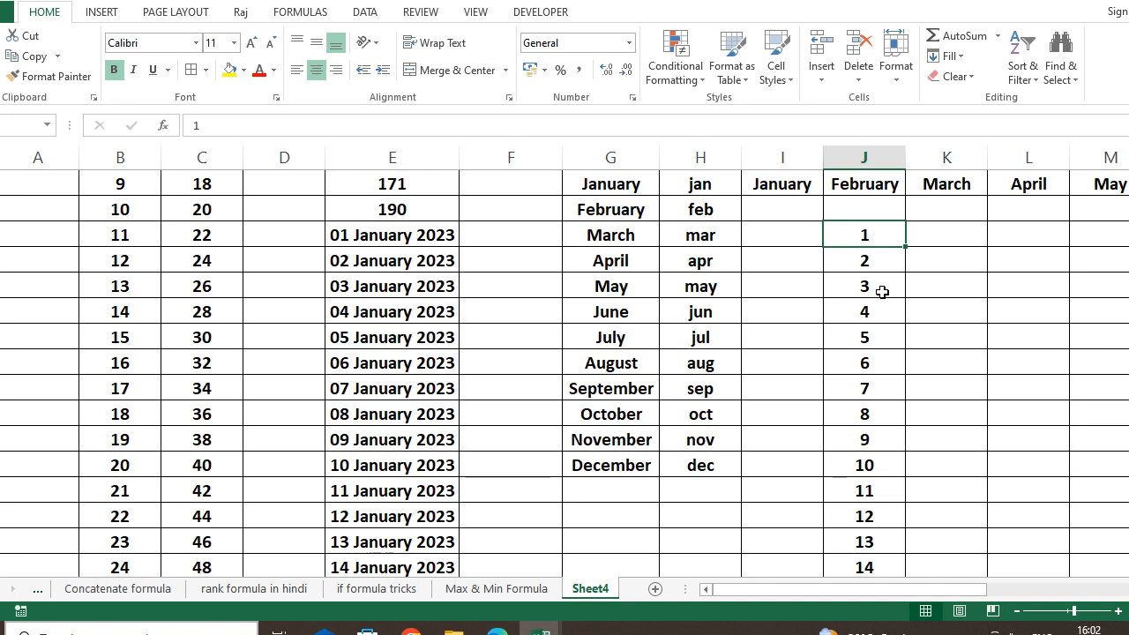
key(ctrl+Down)
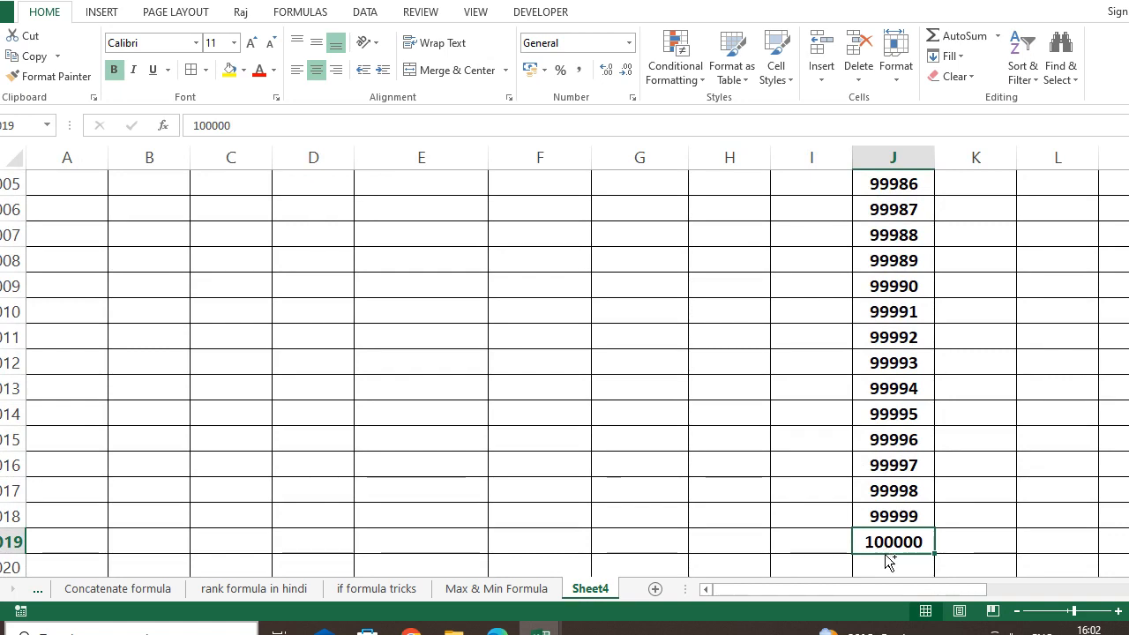
key(ctrl+Up)
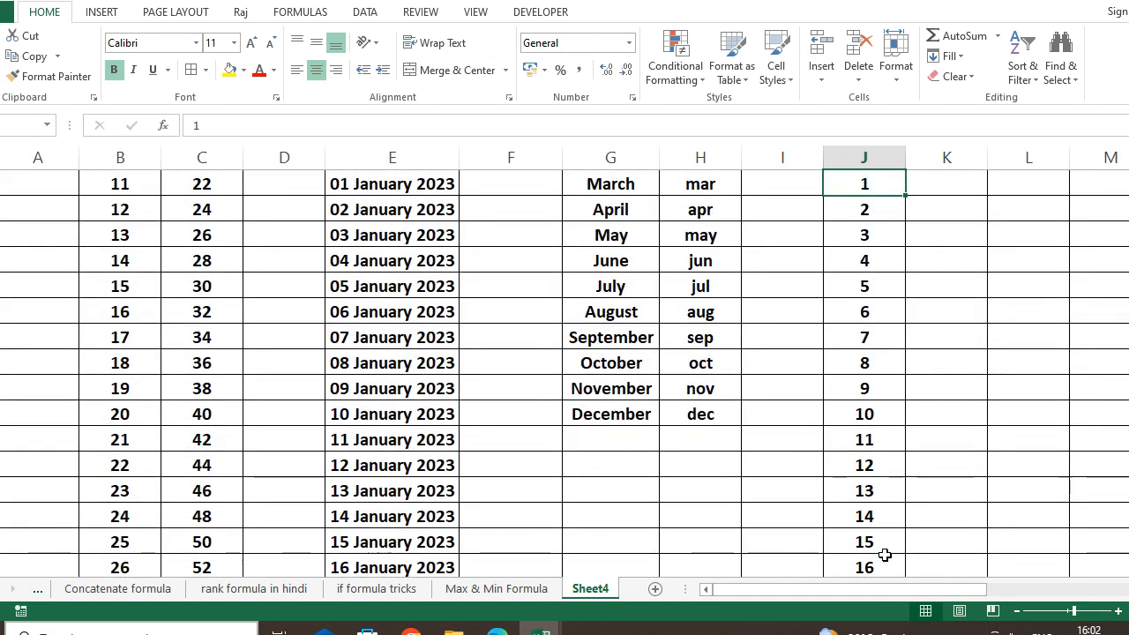